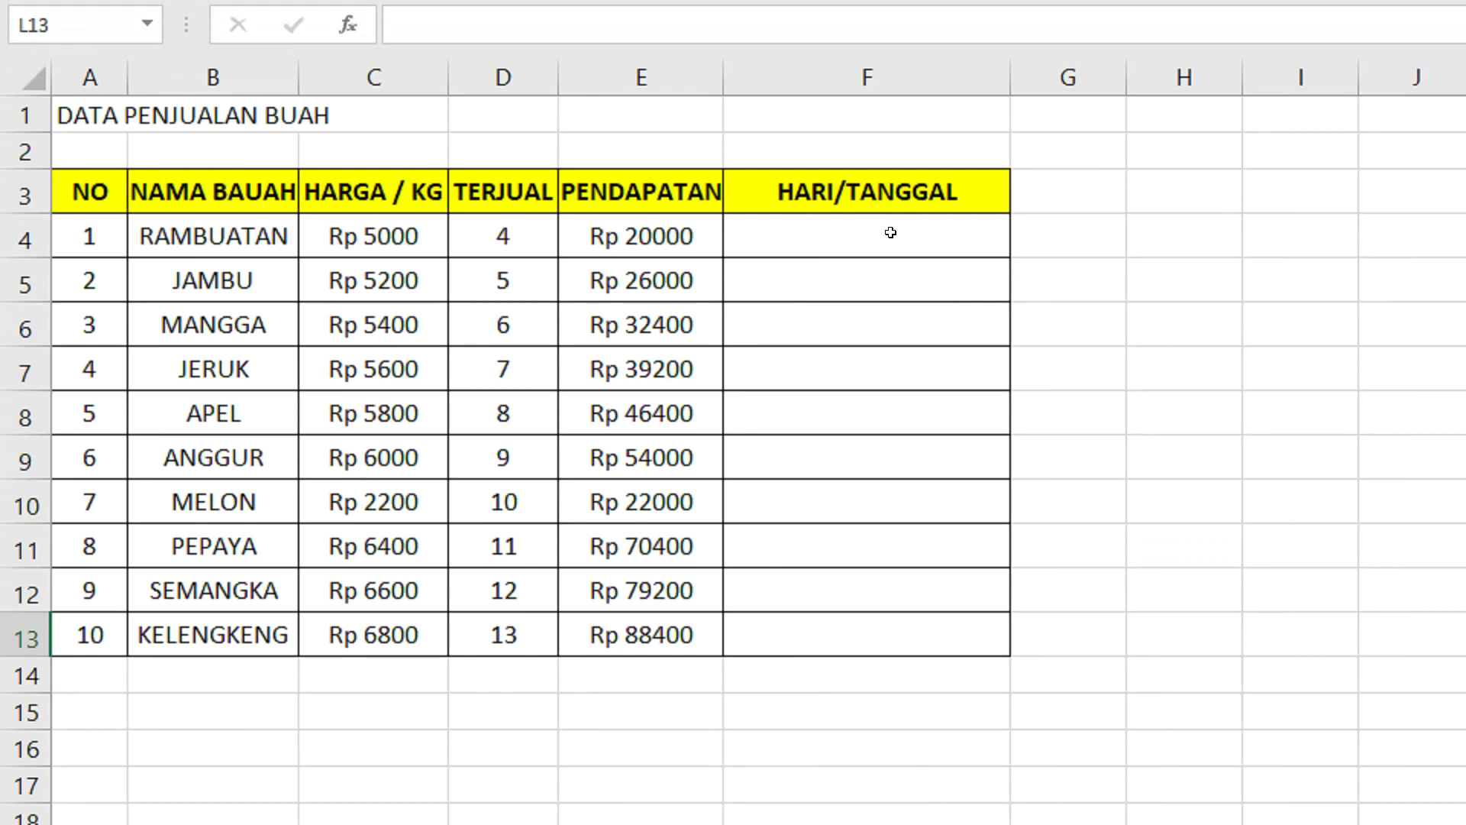
# Enter 5/05/2024 as the first date in cell F4 of the HARI/TANGGAL column
pyautogui.click(890, 232)
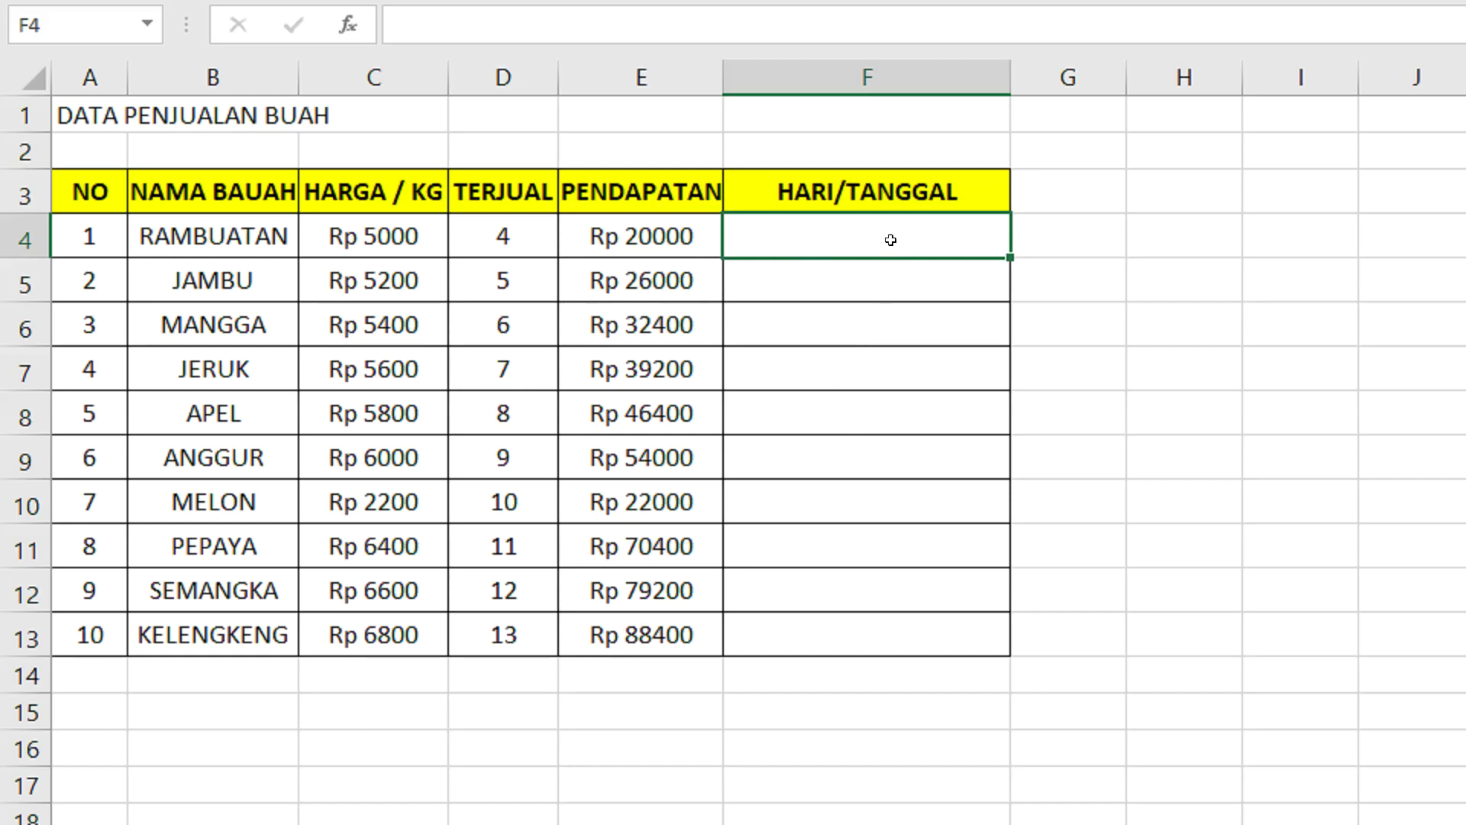
pyautogui.click(890, 285)
pyautogui.click(891, 307)
pyautogui.click(896, 374)
pyautogui.click(897, 413)
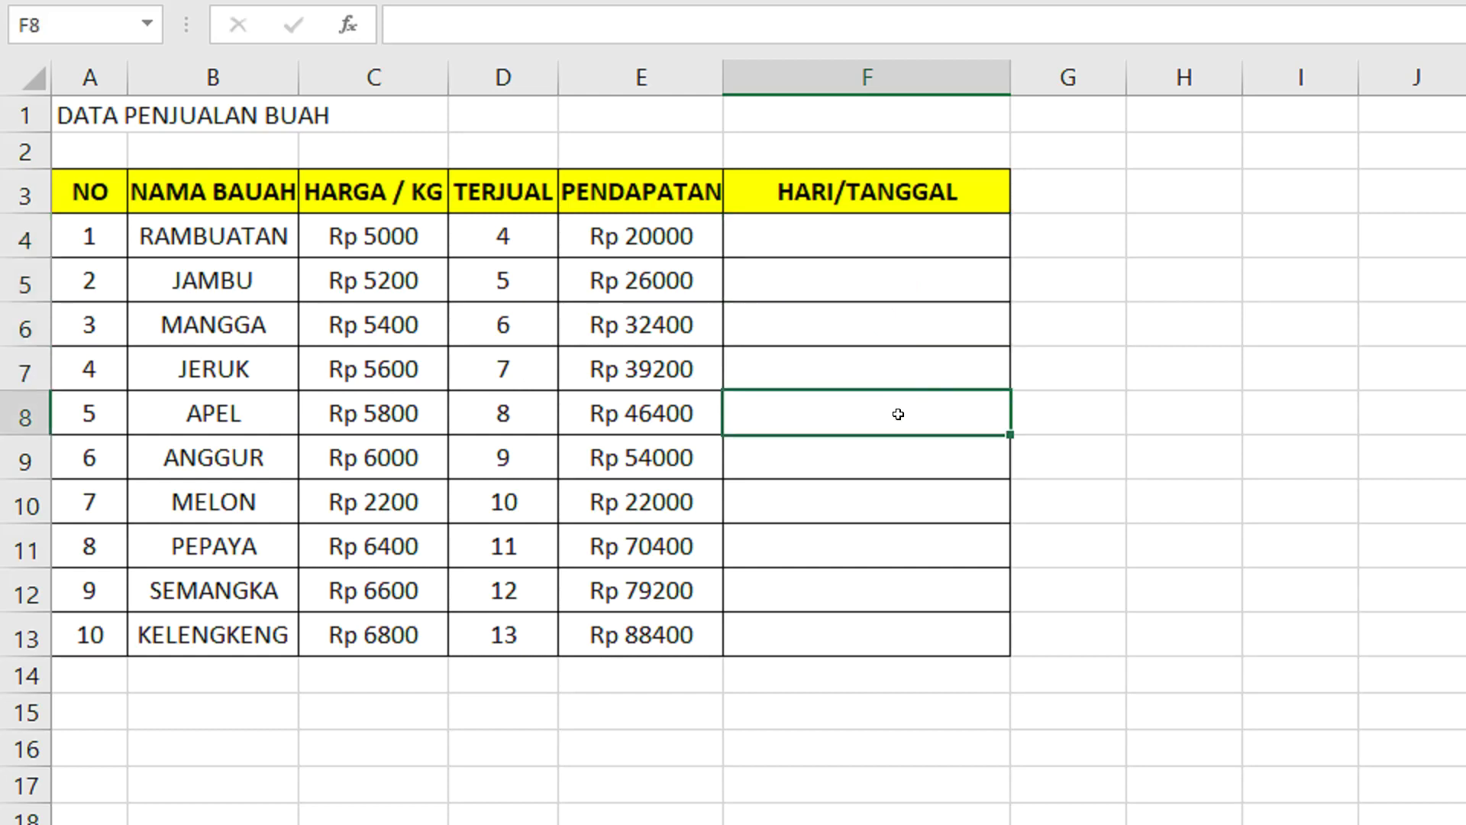
pyautogui.click(893, 456)
pyautogui.click(914, 263)
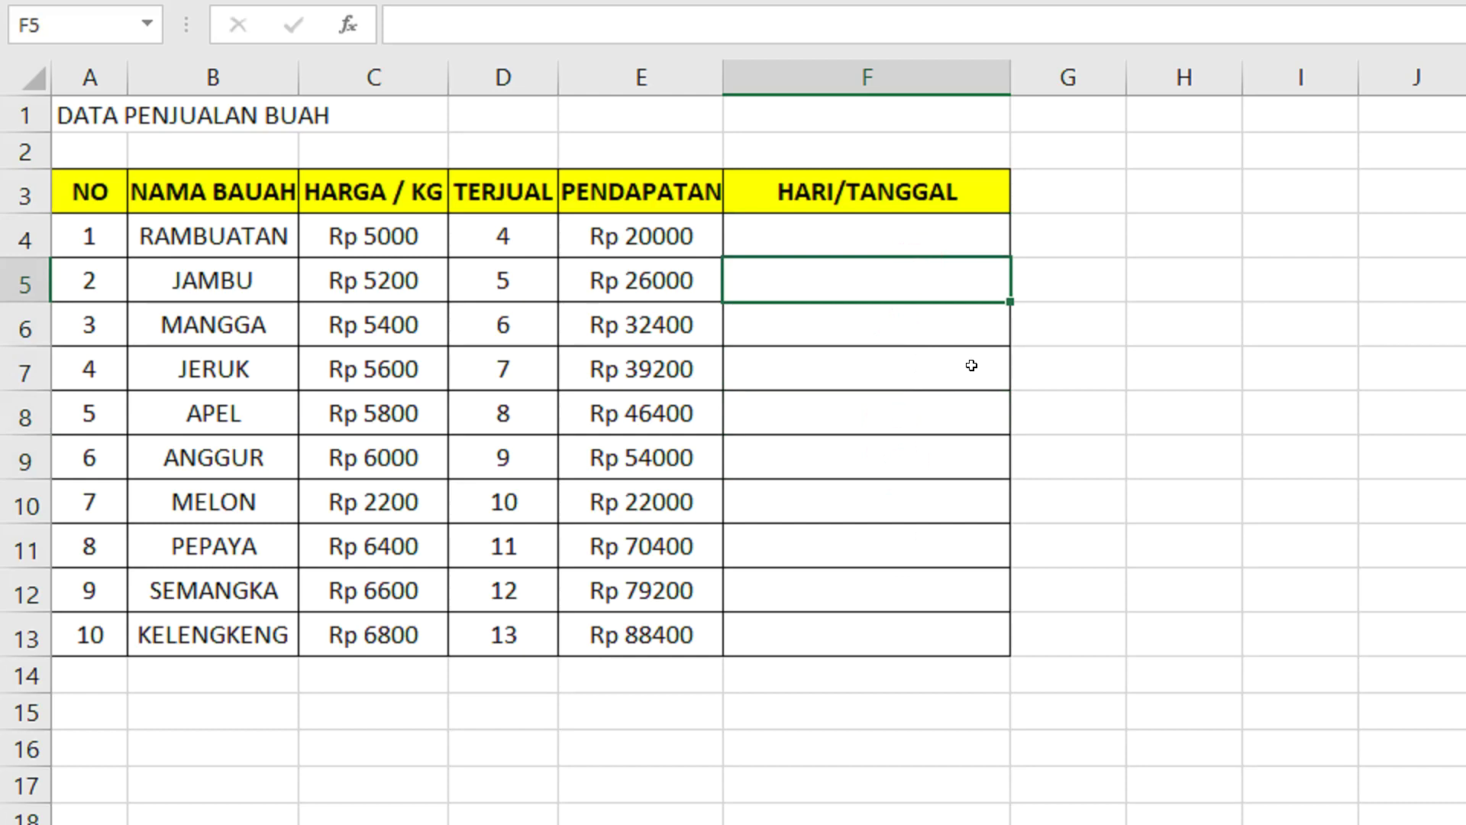
pyautogui.click(942, 246)
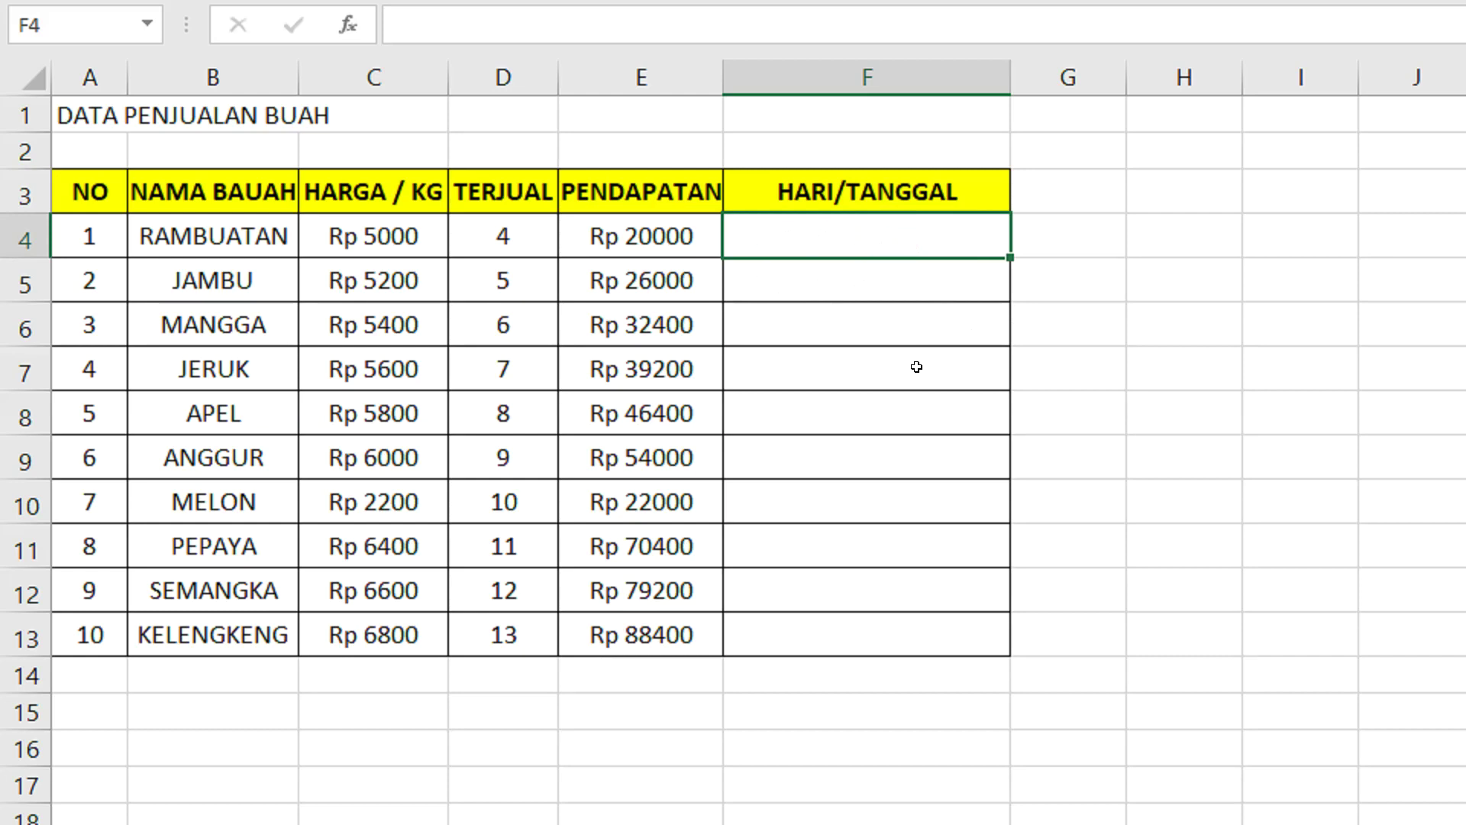
pyautogui.write('5')
pyautogui.write('/05')
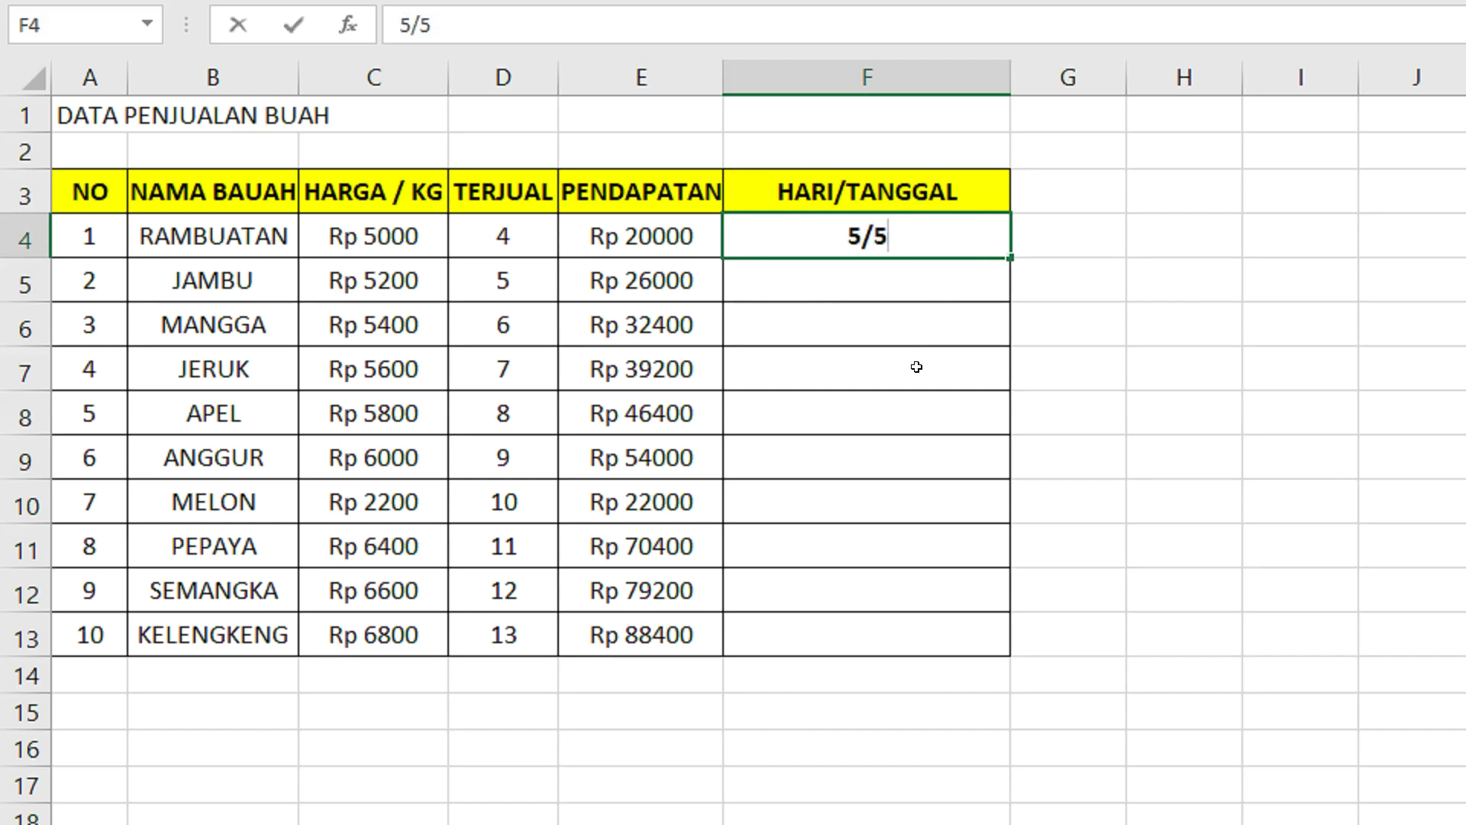
pyautogui.write('/2024')
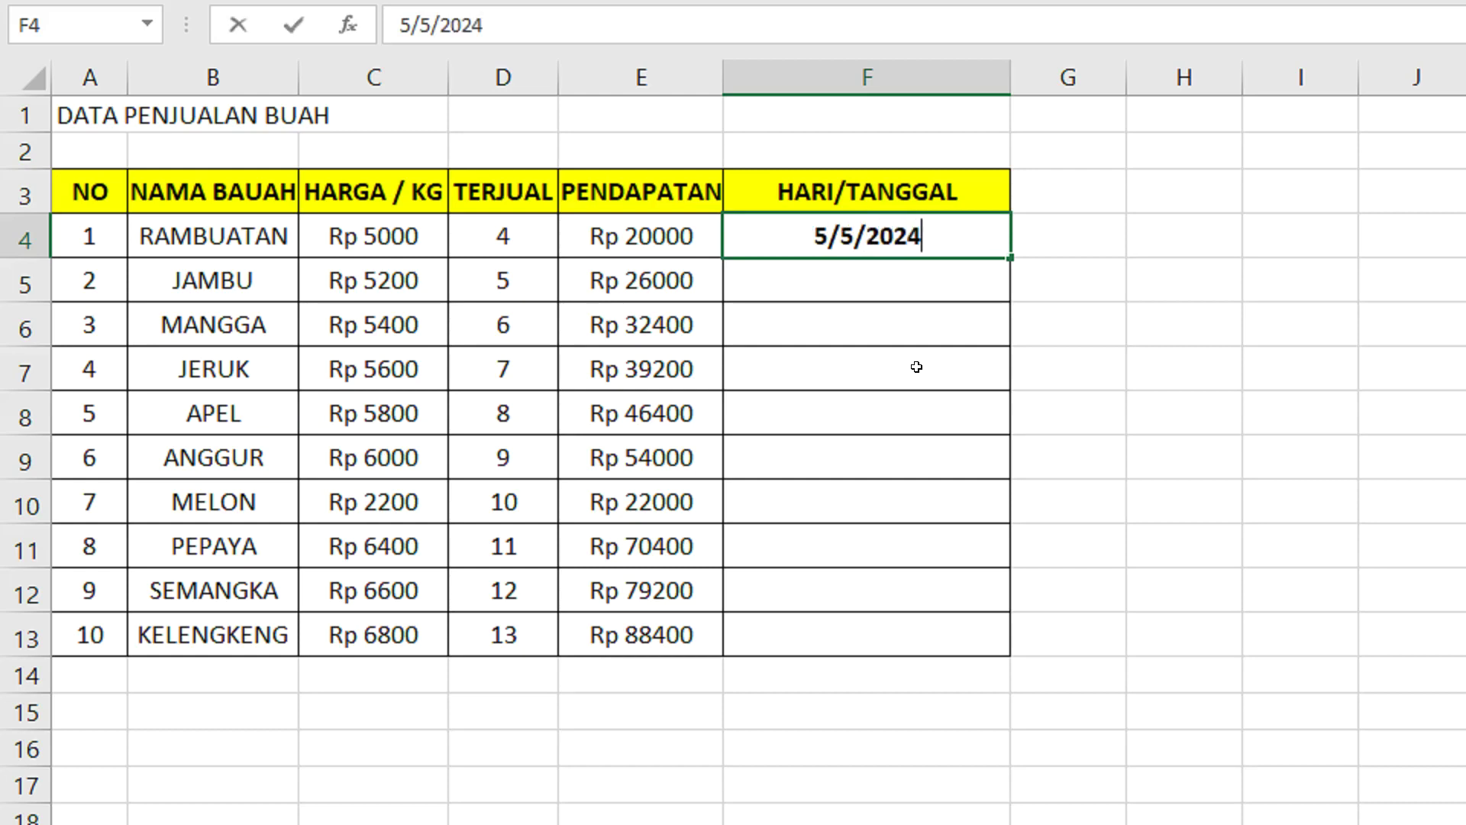
pyautogui.press('Return')
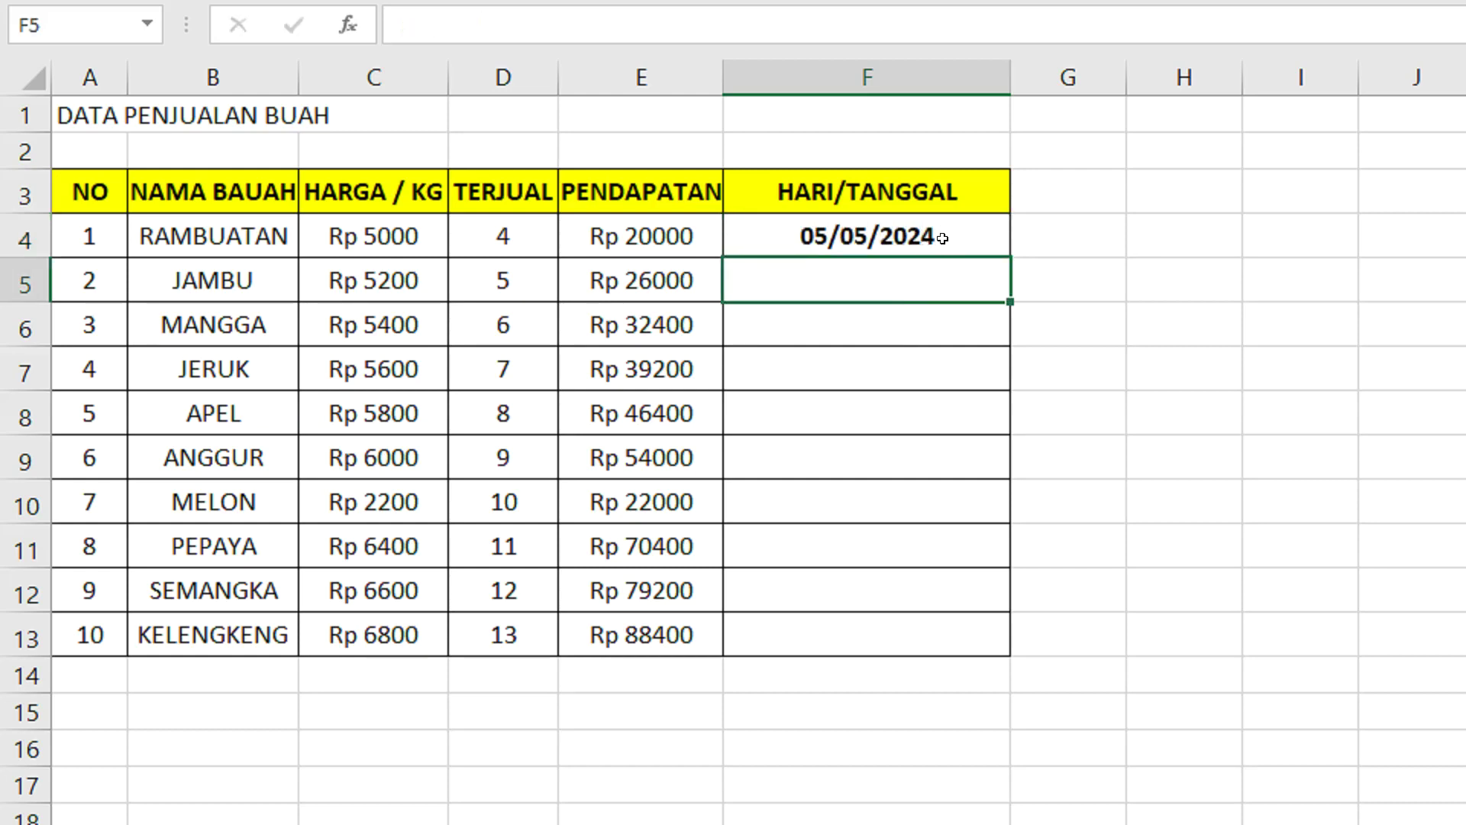
# Fill consecutive dates from F4 down to row 13, ending at 14/05/2024
pyautogui.click(980, 237)
pyautogui.doubleClick(1009, 256)
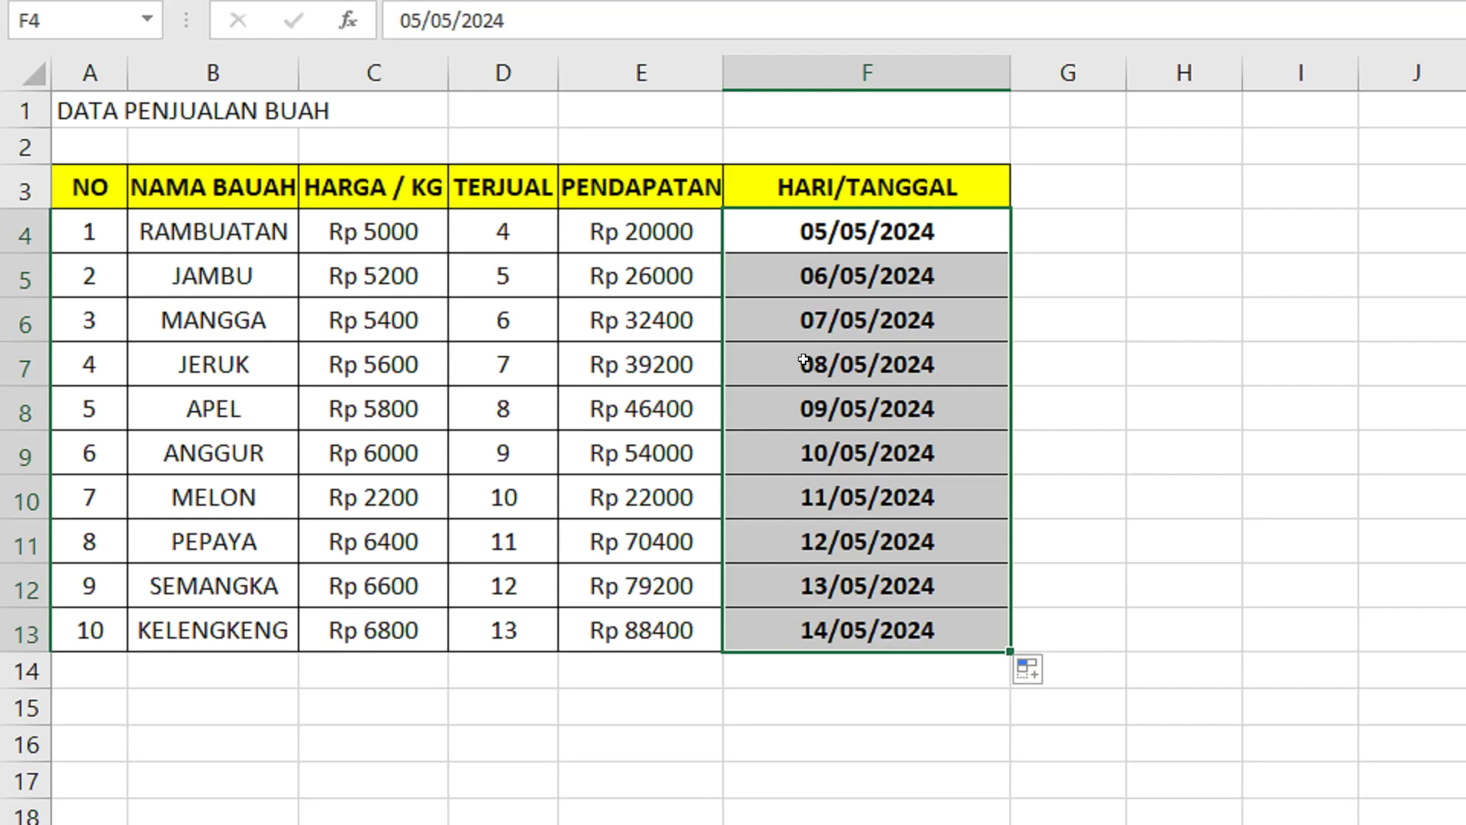
pyautogui.click(921, 245)
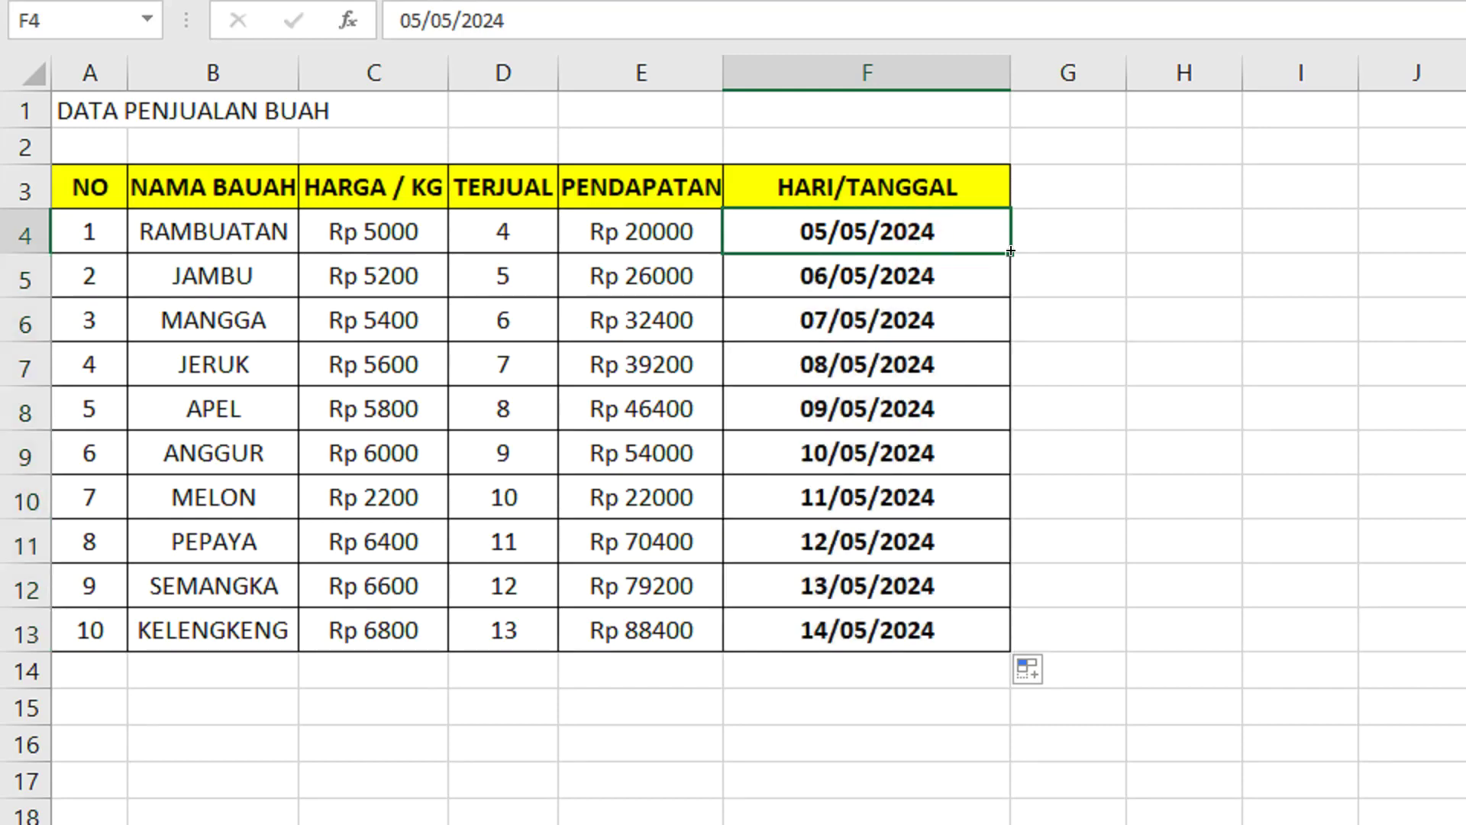
pyautogui.moveTo(1010, 253); pyautogui.dragTo(1000, 636)
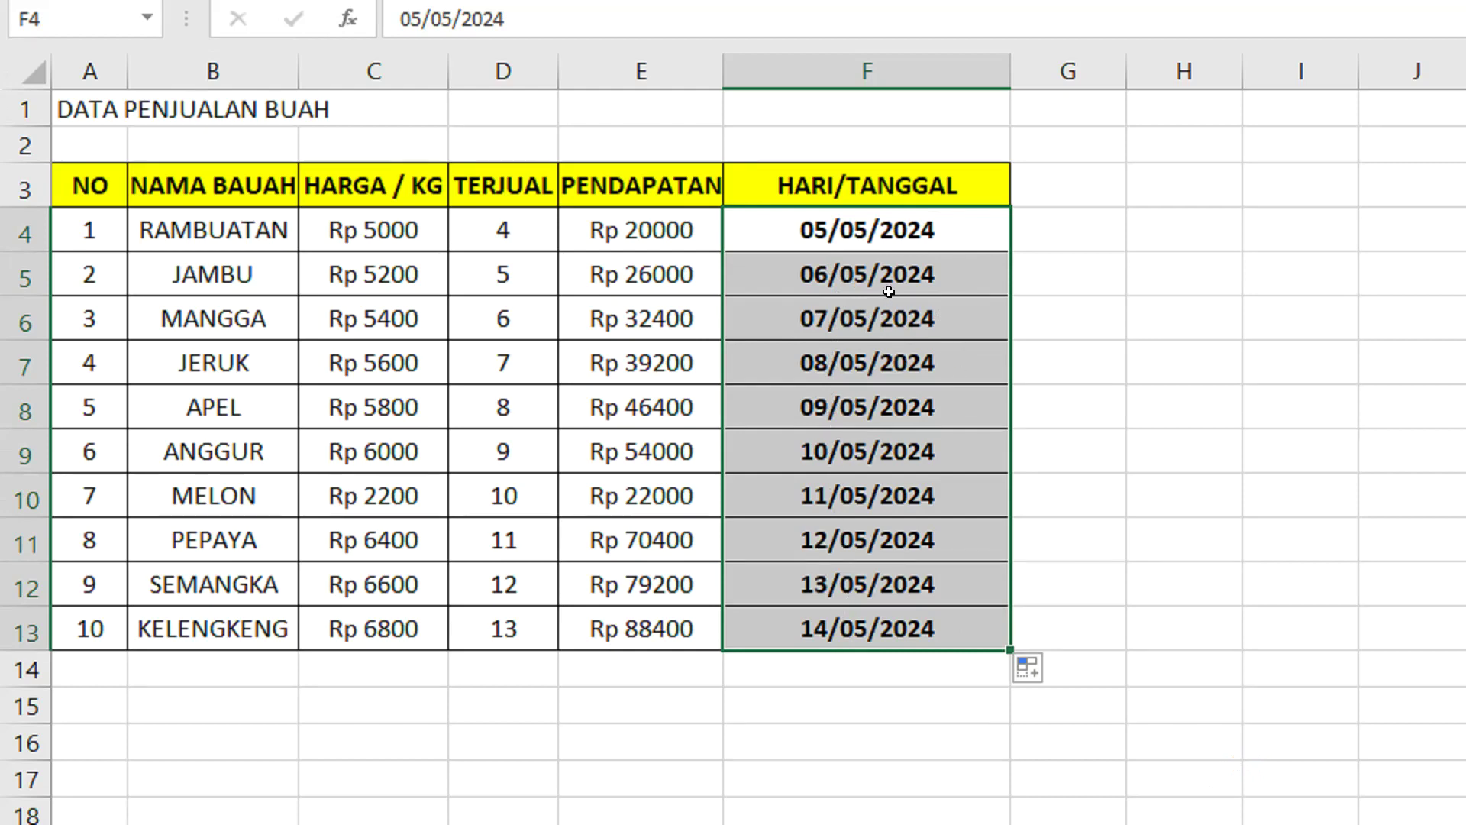
# Open Format Cells for the dates F4:F13 and select the Date category
pyautogui.rightClick(907, 233)
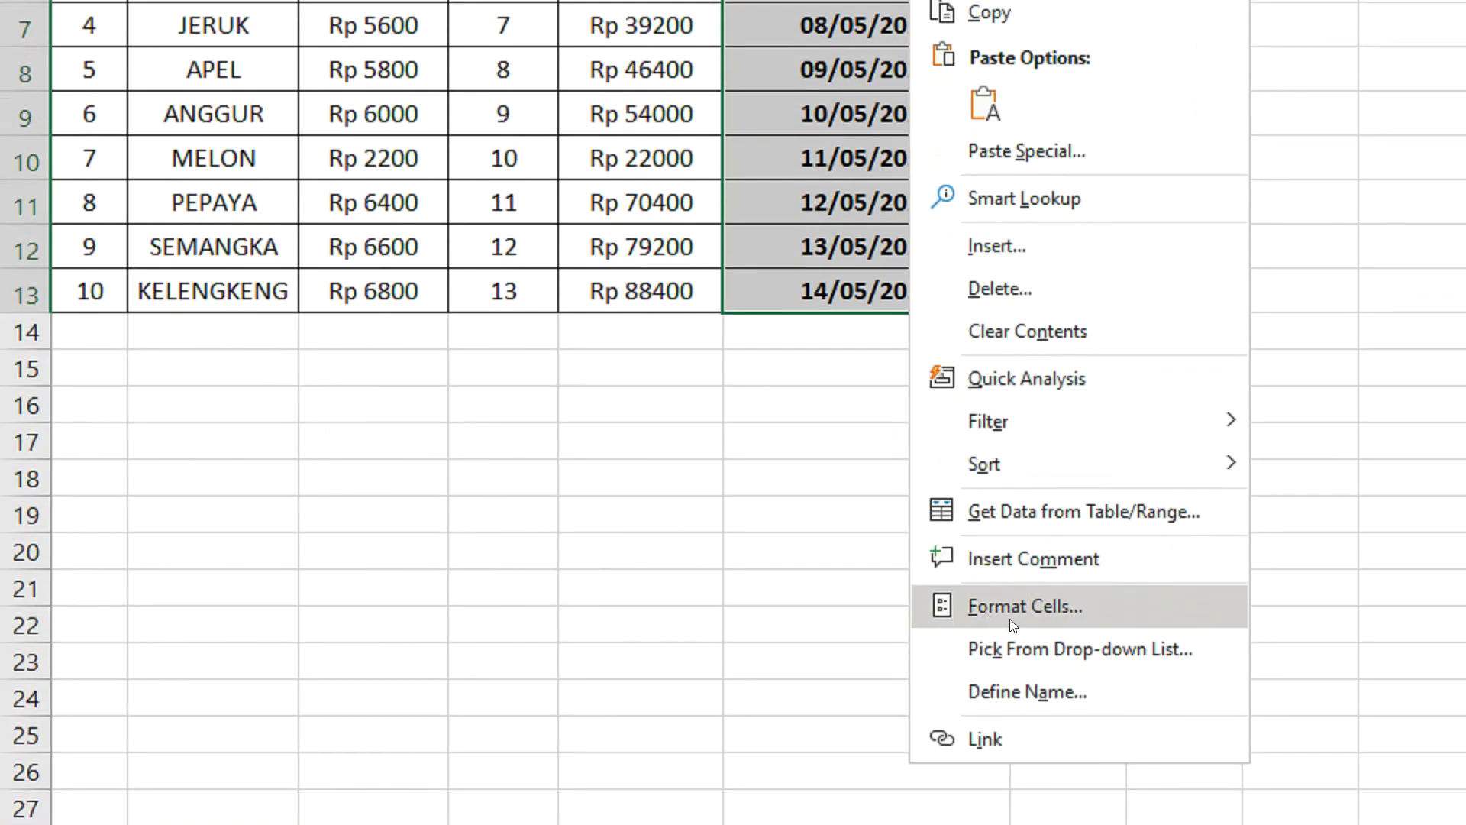
pyautogui.click(1020, 607)
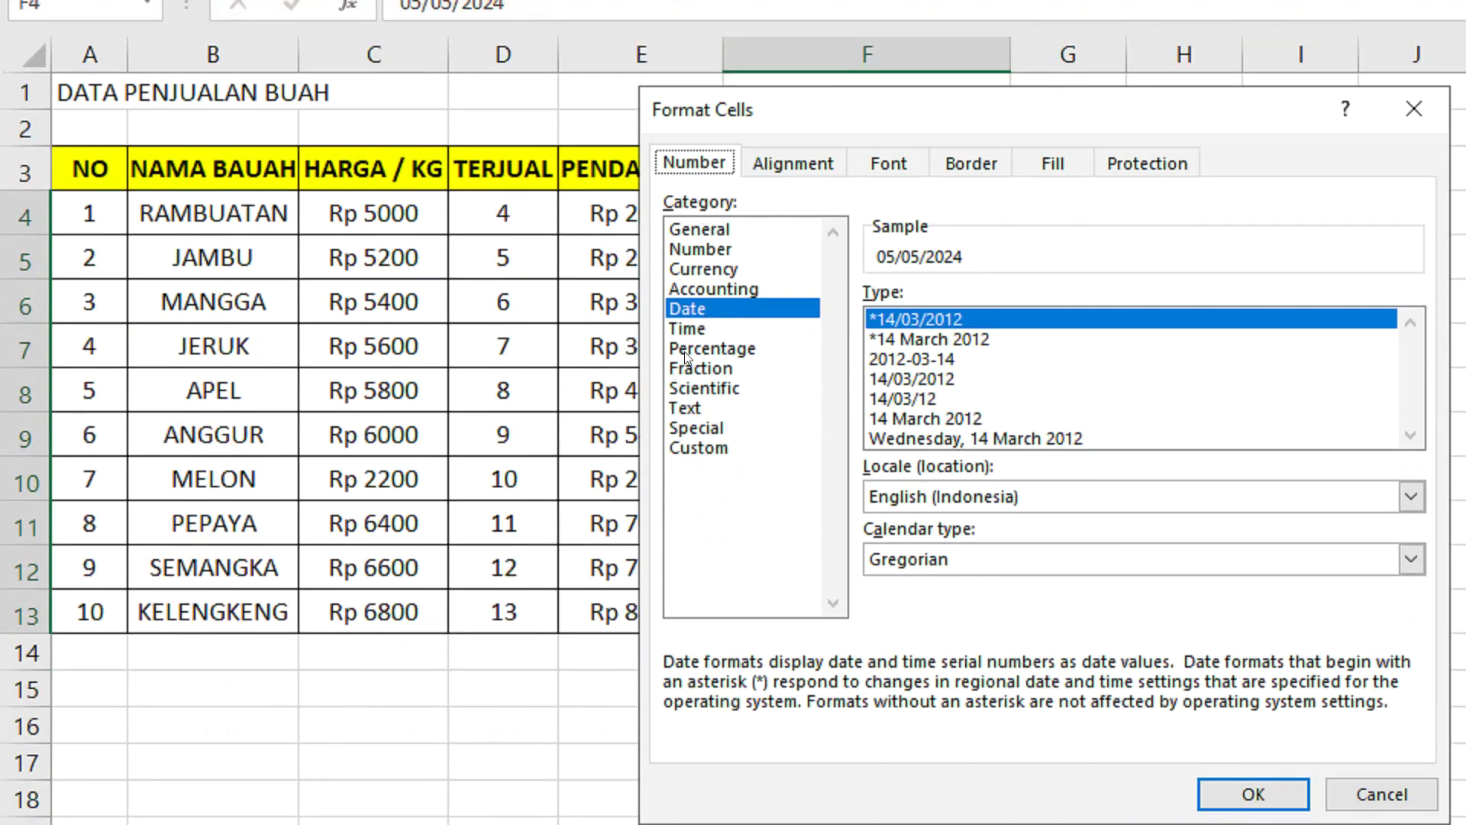
pyautogui.click(693, 304)
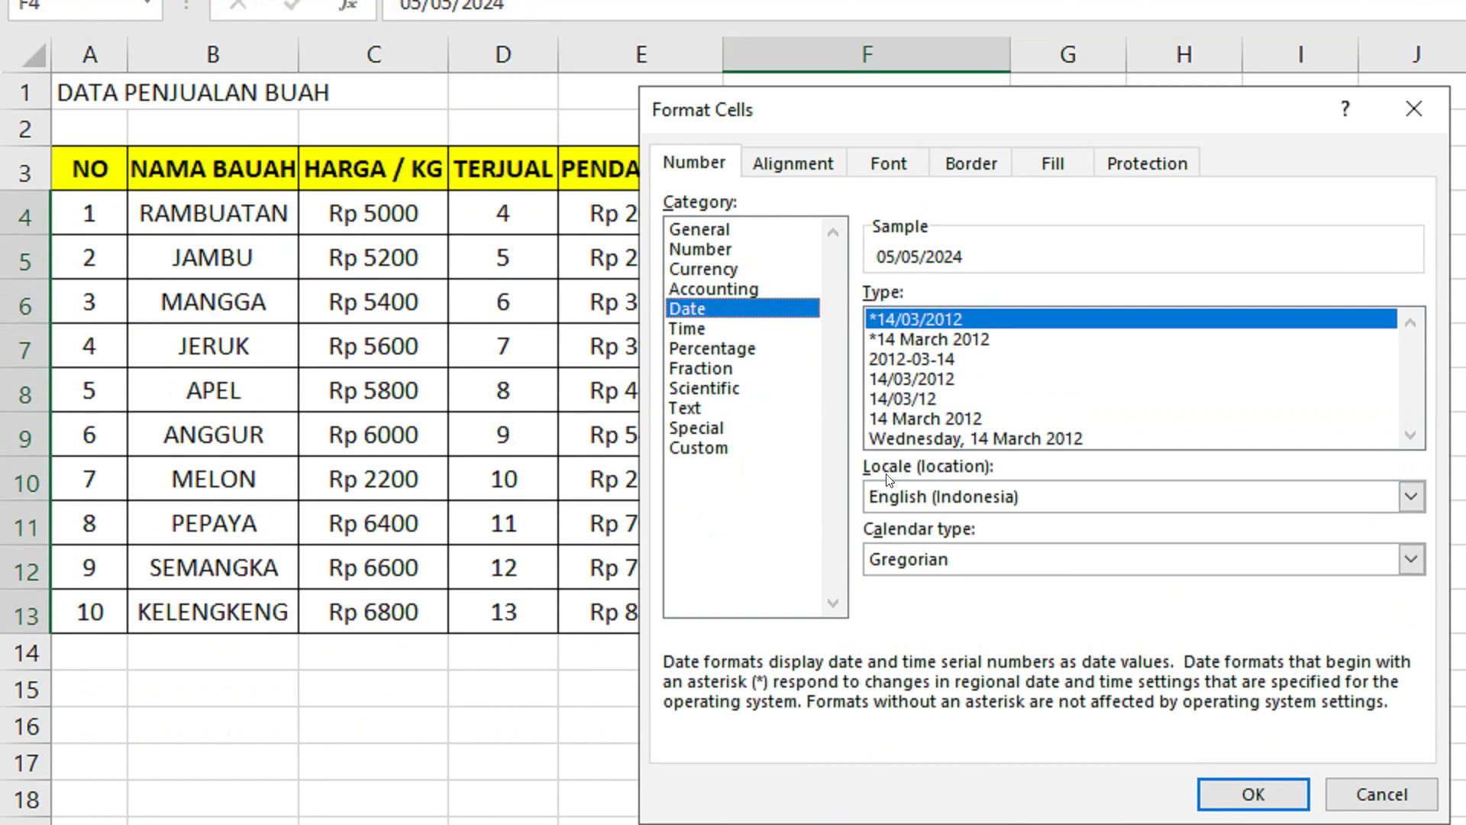
# Set the date locale to Indonesian and choose the 14 Maret 2012 type
pyautogui.click(1003, 497)
pyautogui.scroll(-3, 1000, 588)
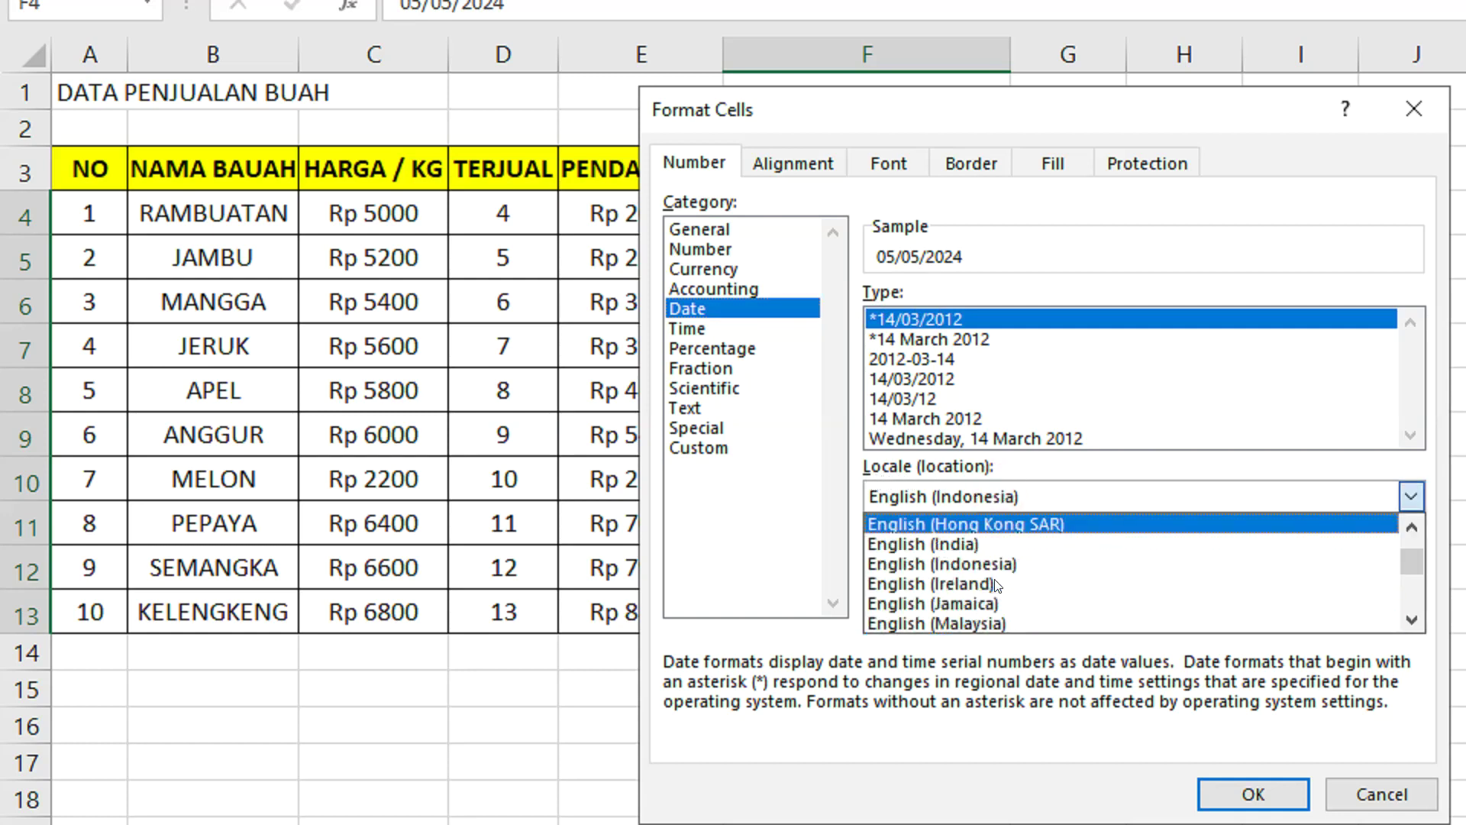
pyautogui.scroll(-4, 1001, 588)
pyautogui.scroll(-5, 1000, 588)
pyautogui.scroll(-4, 999, 589)
pyautogui.scroll(-3, 999, 589)
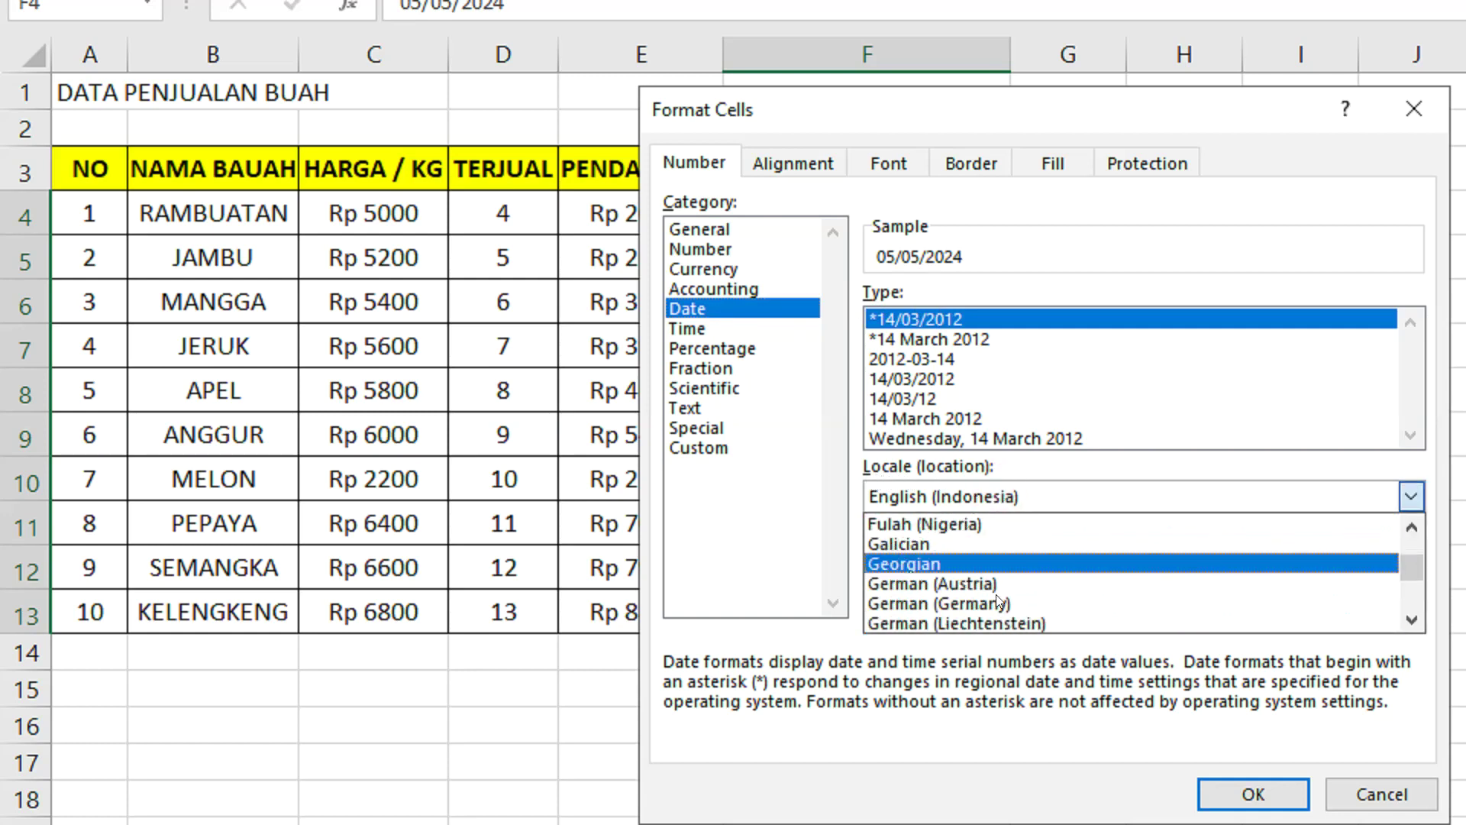
pyautogui.scroll(-2, 999, 590)
pyautogui.scroll(-1, 999, 588)
pyautogui.scroll(-1, 999, 588)
pyautogui.scroll(-2, 997, 588)
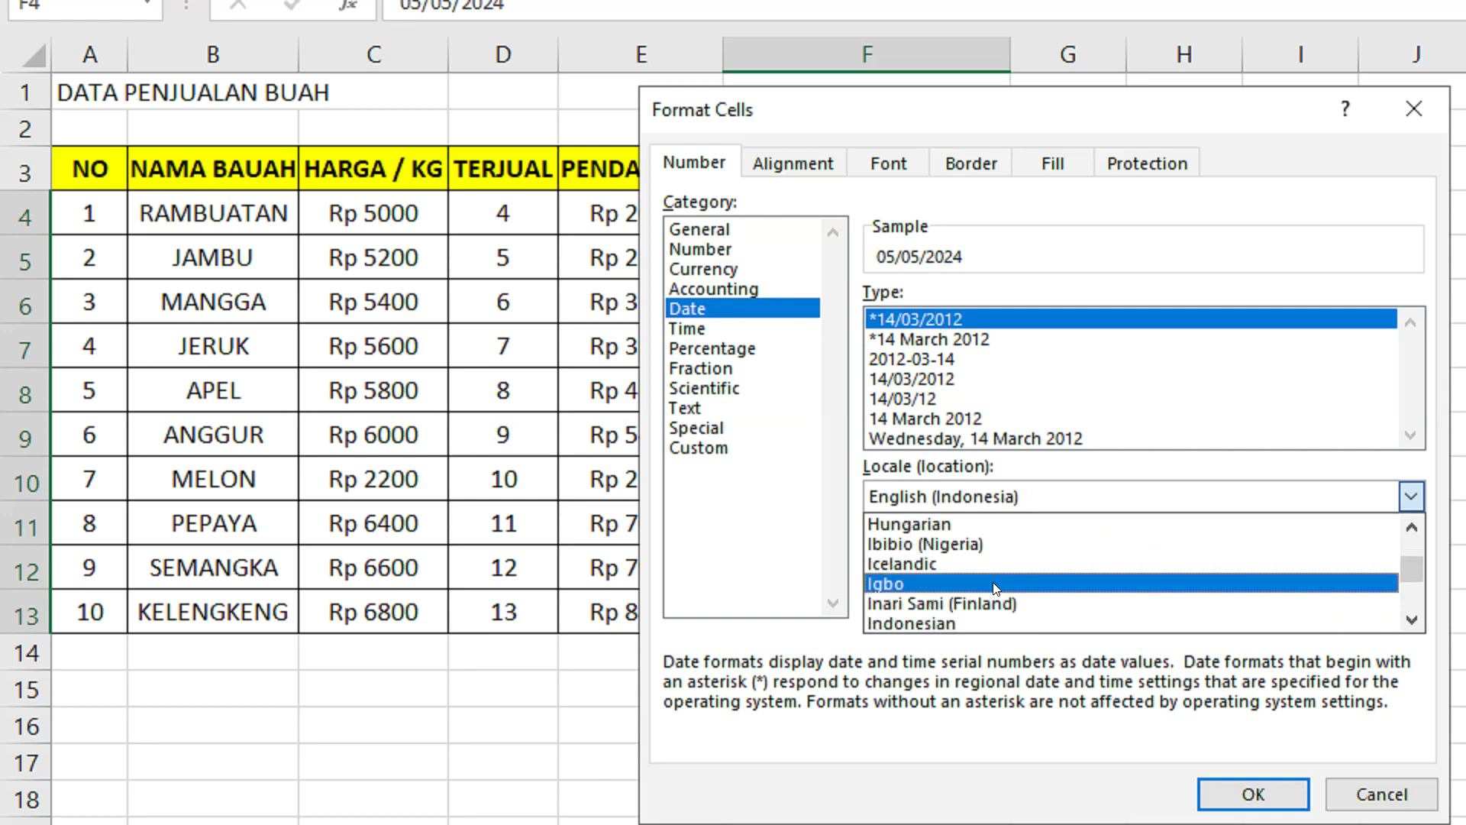
pyautogui.scroll(-1, 993, 588)
pyautogui.click(942, 581)
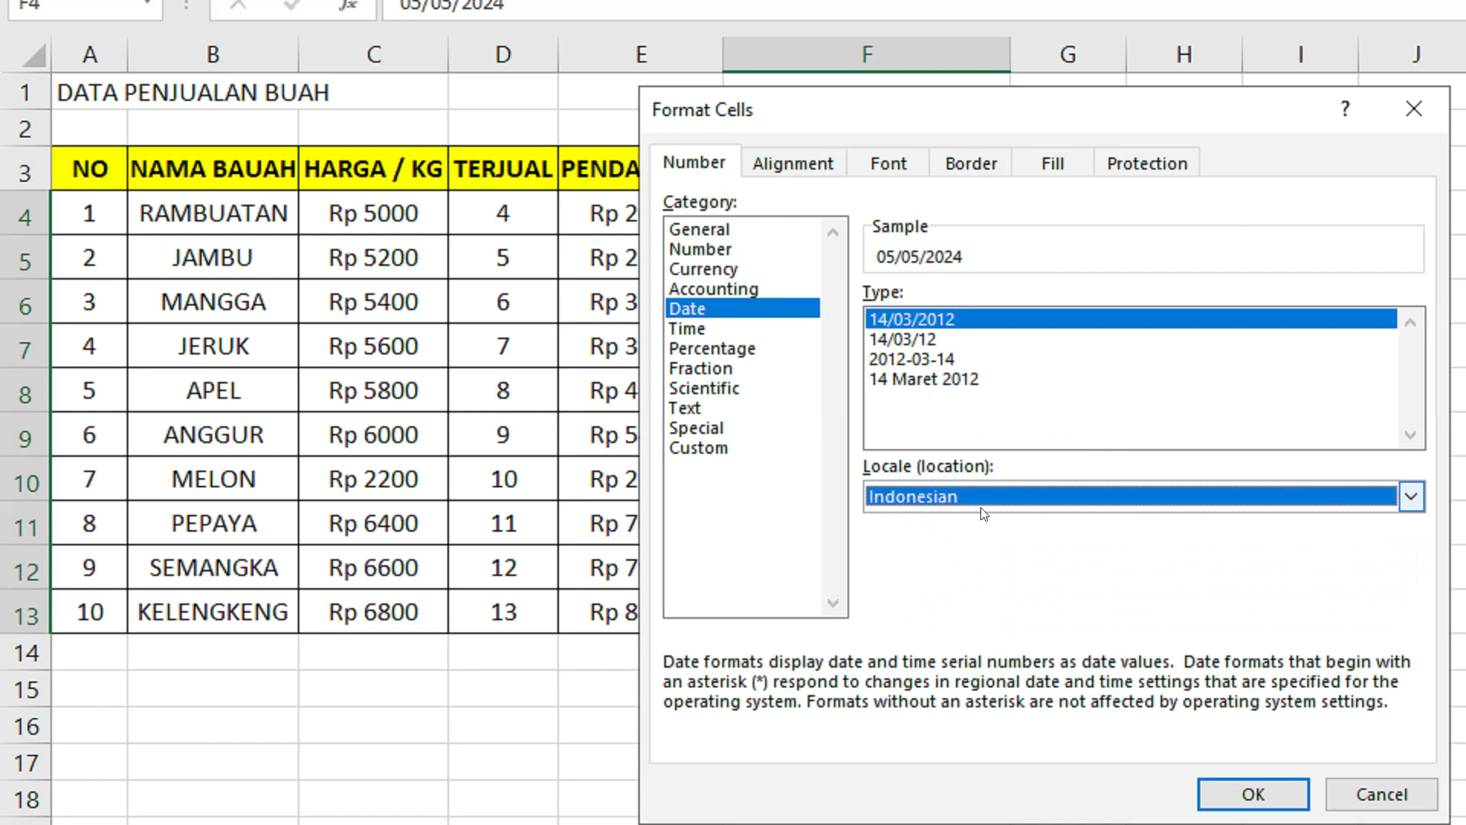
pyautogui.click(897, 379)
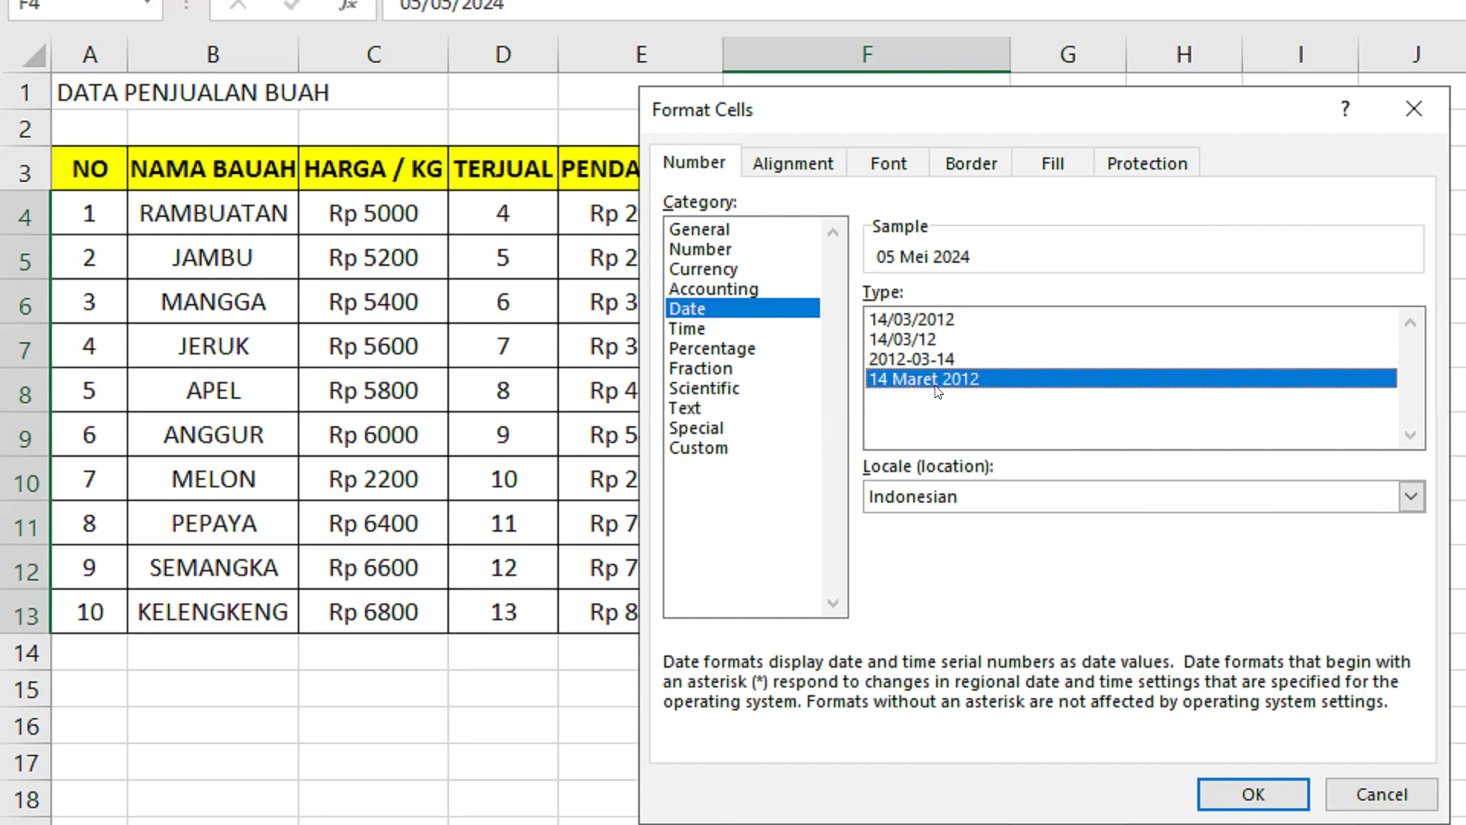
# Use the custom format [$-id-ID]dddd, dd mmmm yyyy;@ so dates show Indonesian day names
pyautogui.click(713, 451)
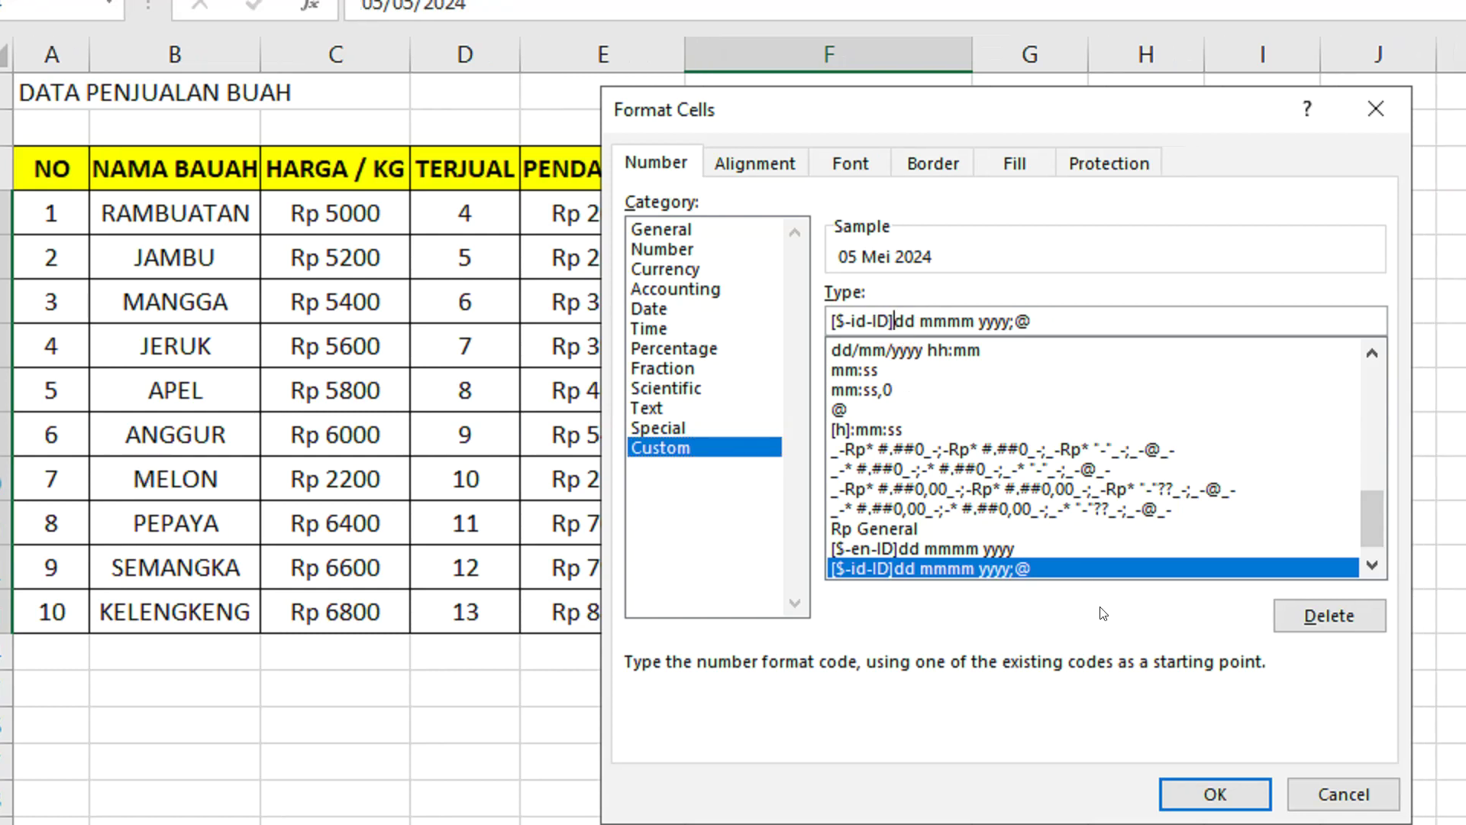
pyautogui.write('d')
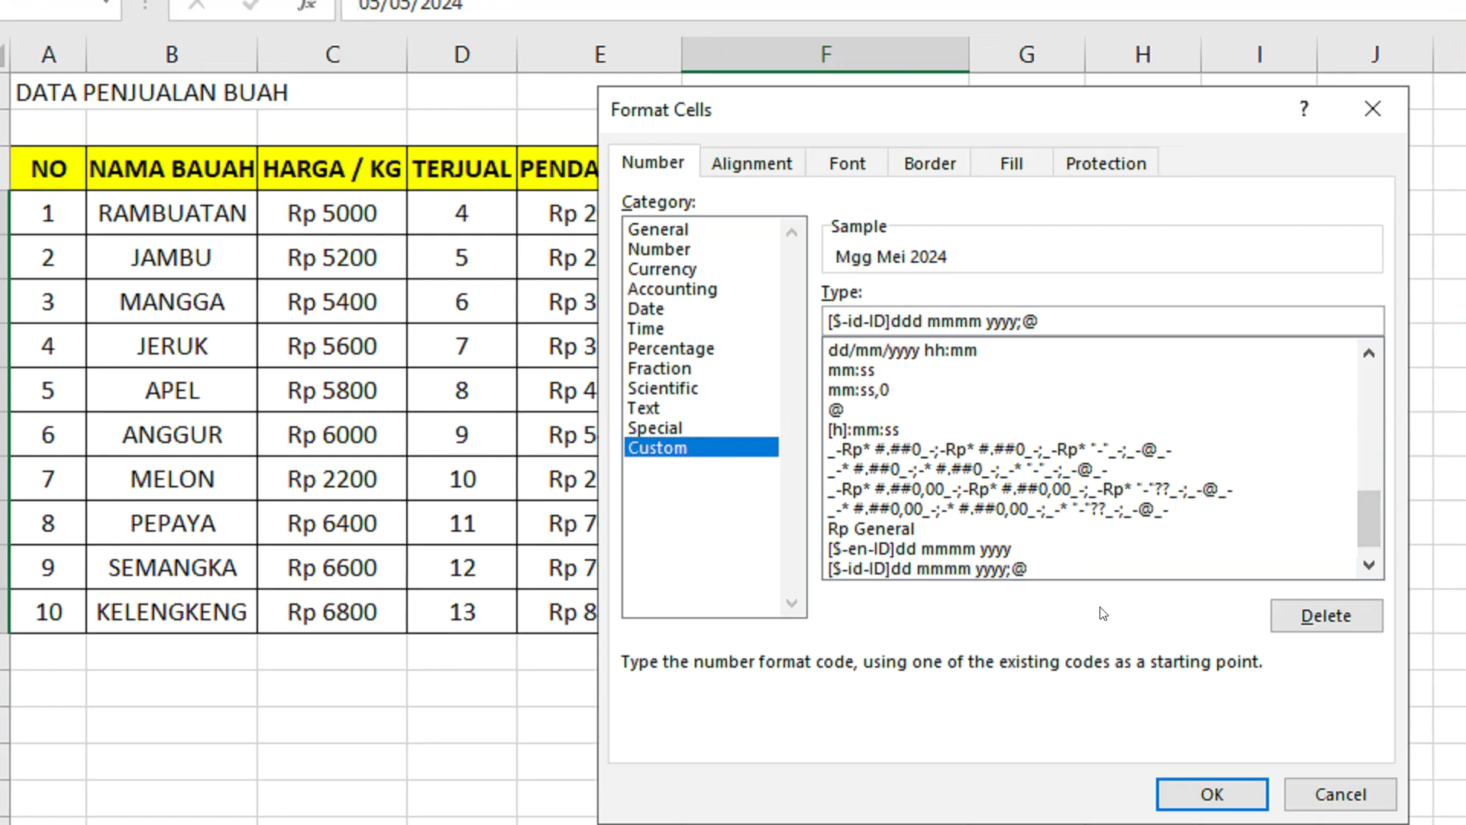
pyautogui.write('ddd')
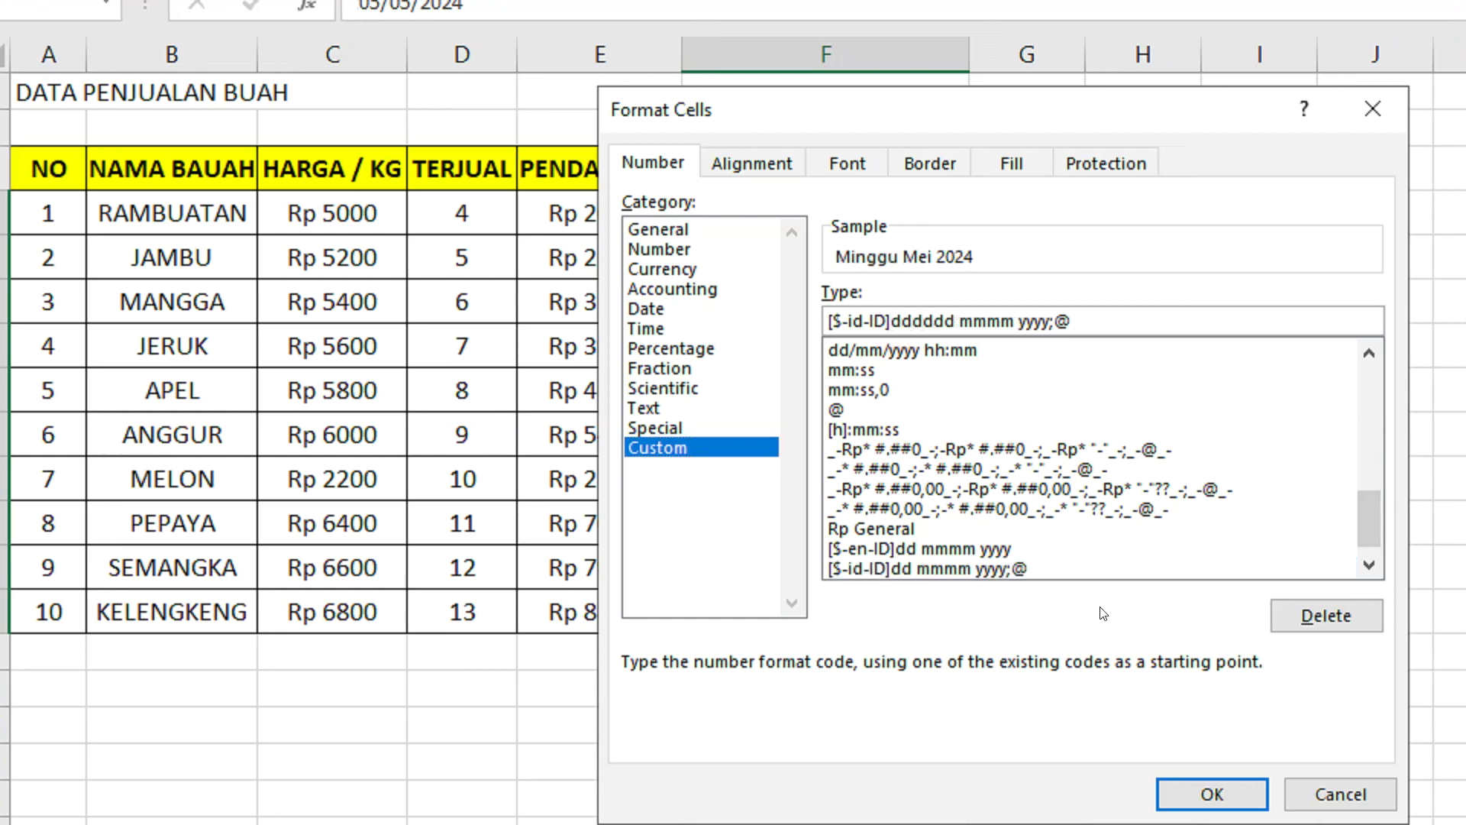
pyautogui.write(',')
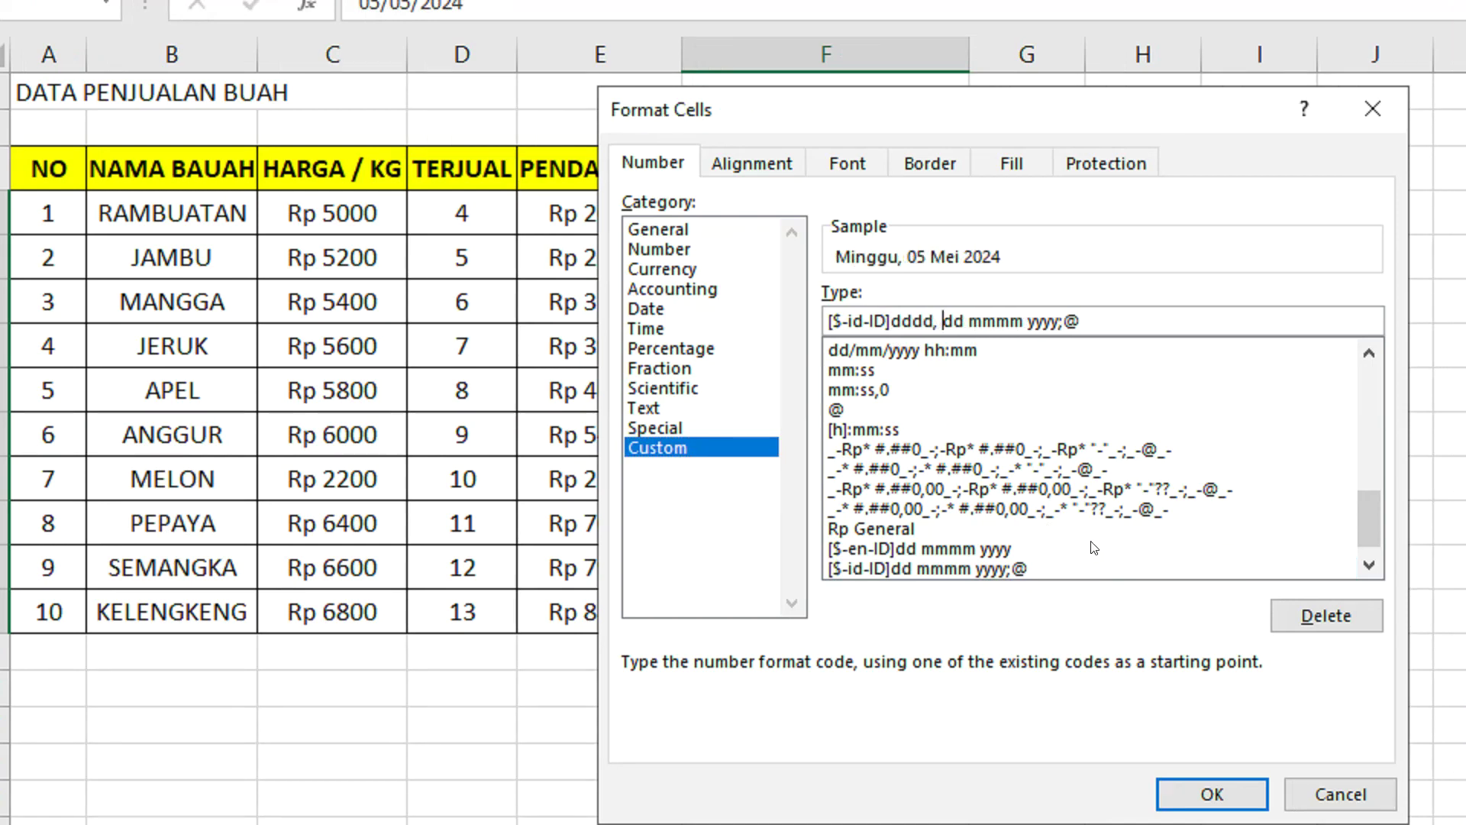
pyautogui.moveTo(941, 318); pyautogui.dragTo(891, 318)
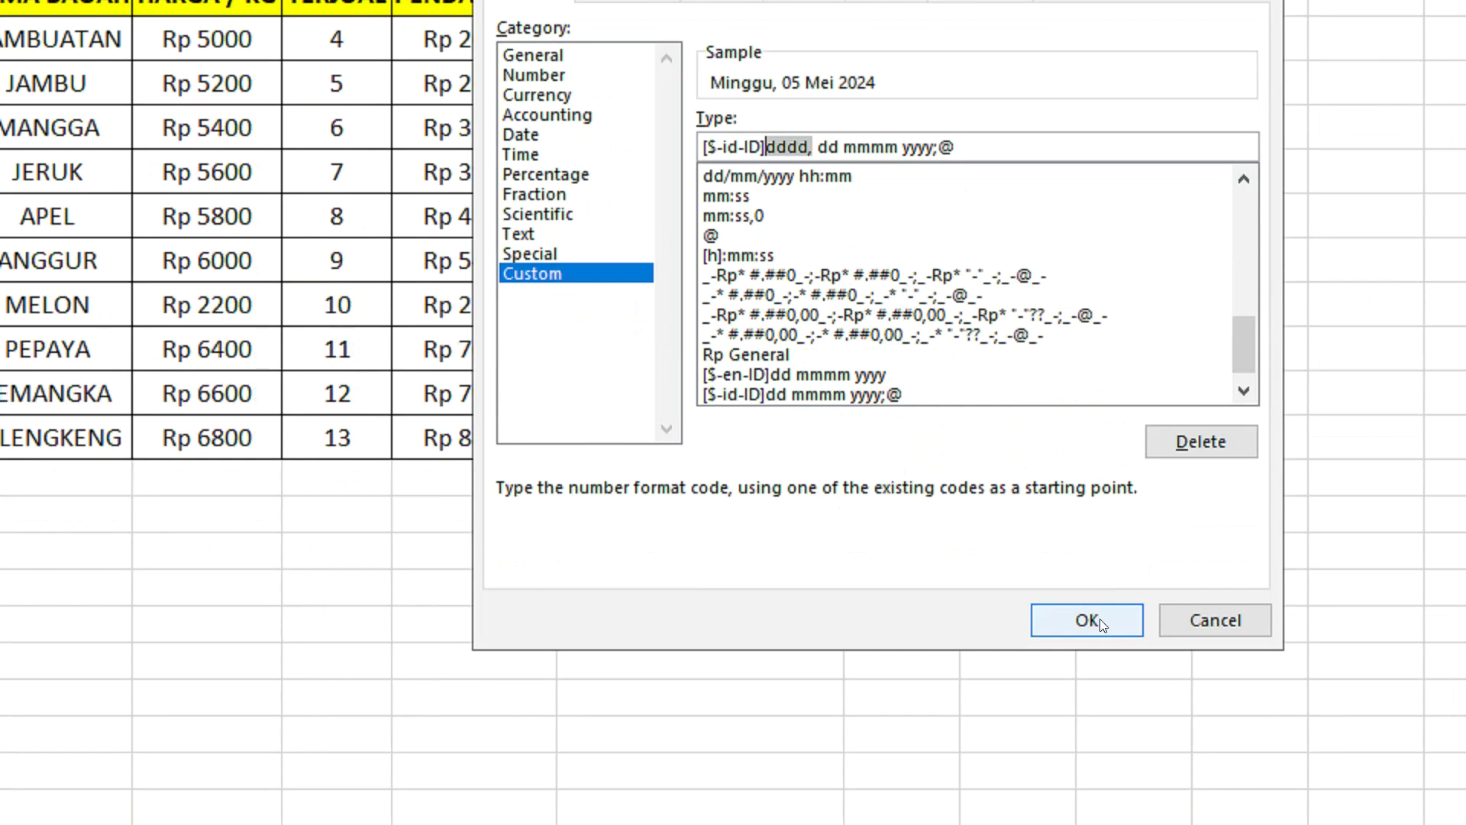
pyautogui.click(1087, 620)
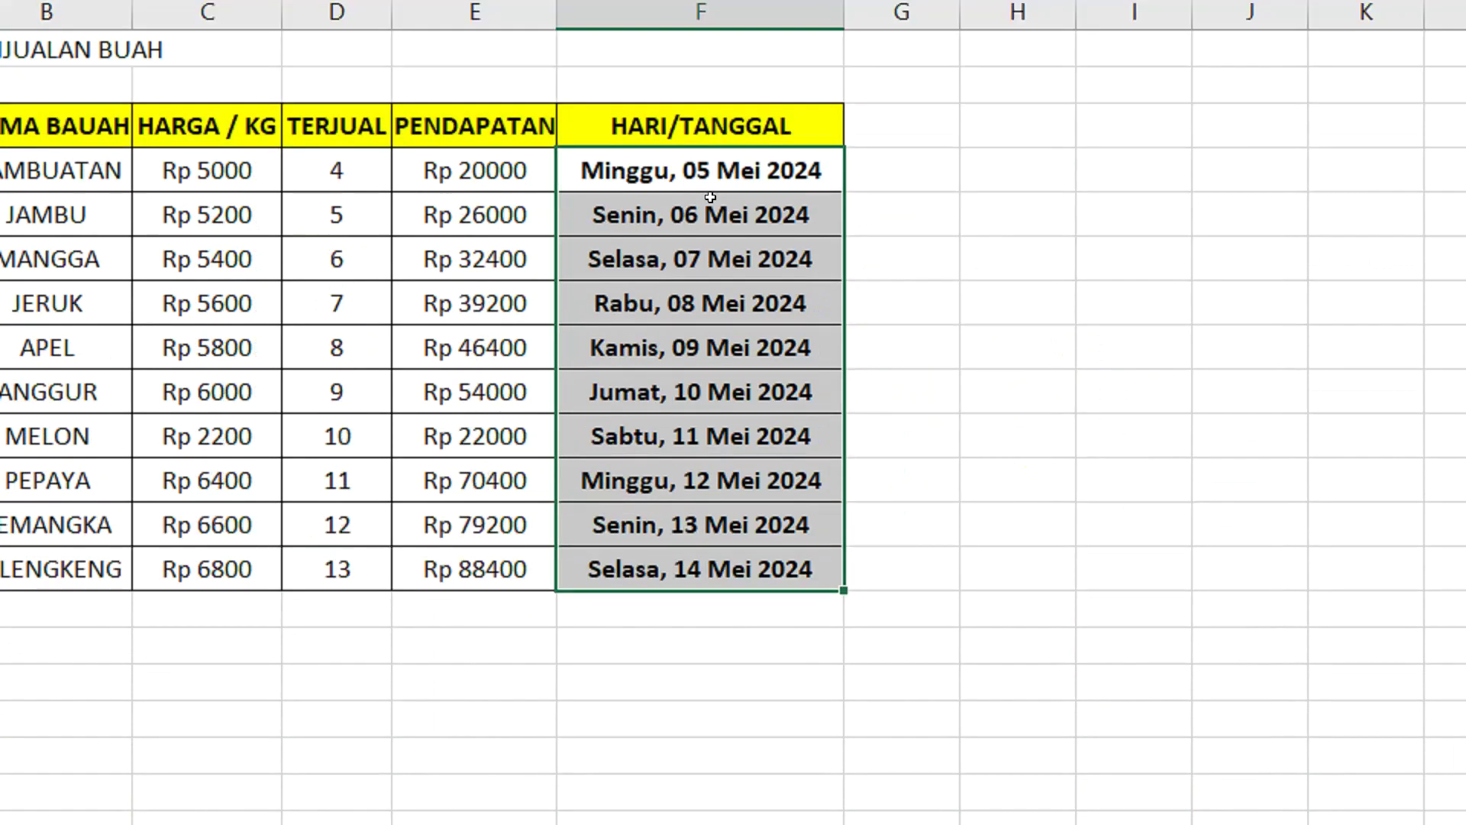
pyautogui.click(697, 190)
pyautogui.click(697, 230)
pyautogui.click(710, 276)
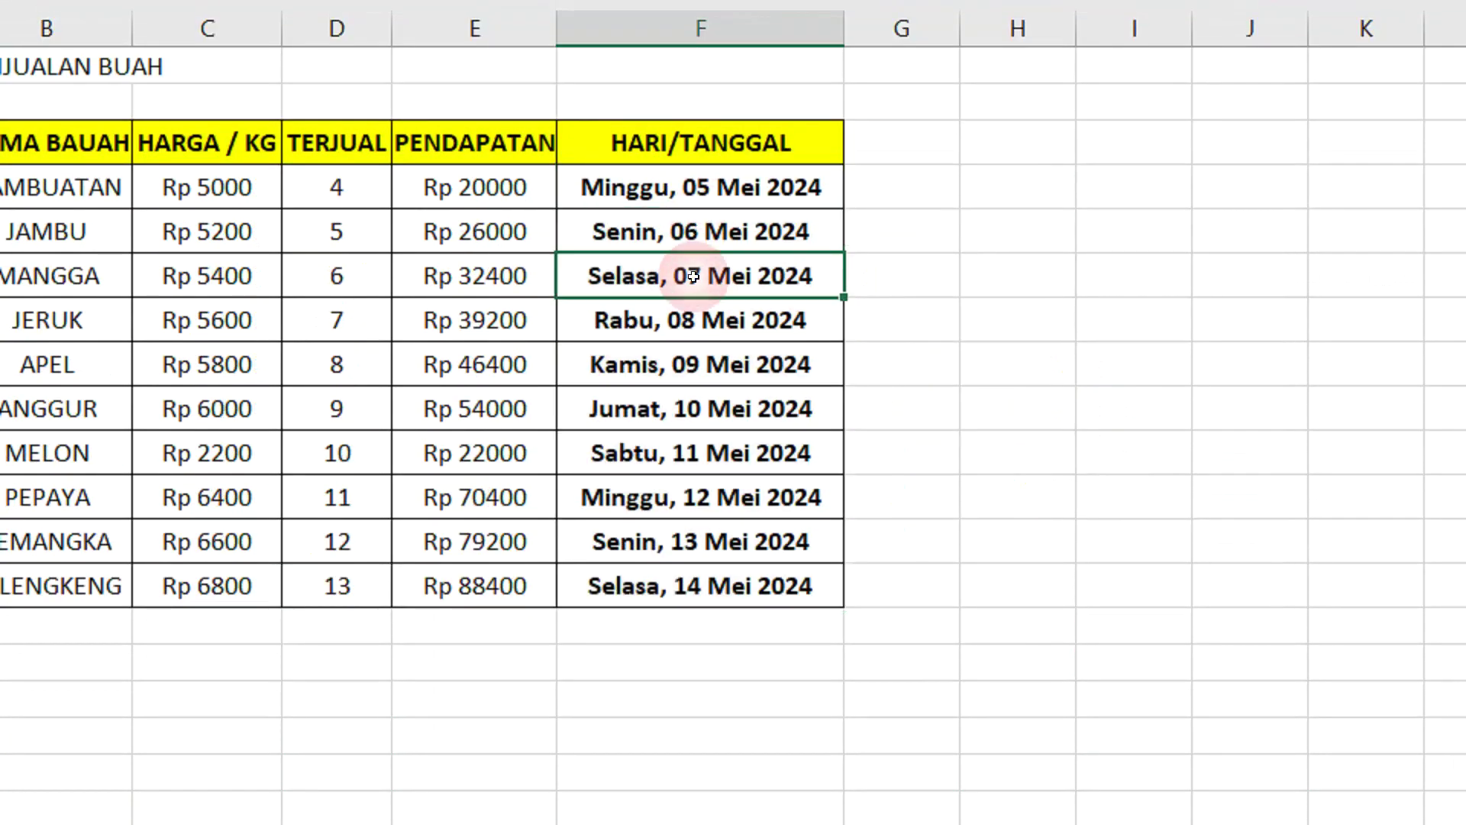
pyautogui.click(711, 320)
pyautogui.click(710, 394)
pyautogui.click(714, 492)
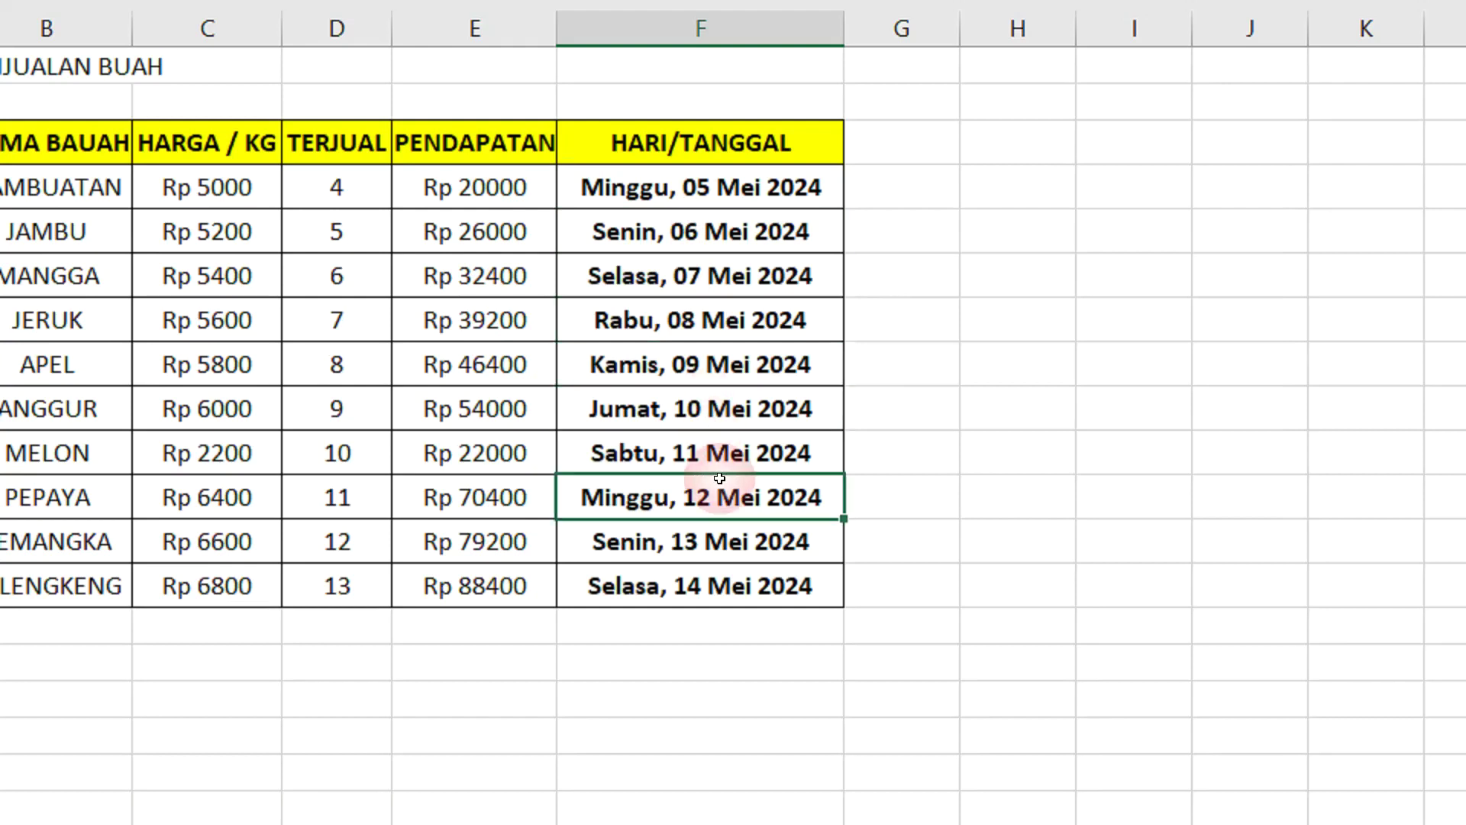
pyautogui.click(718, 535)
pyautogui.click(727, 573)
pyautogui.click(755, 200)
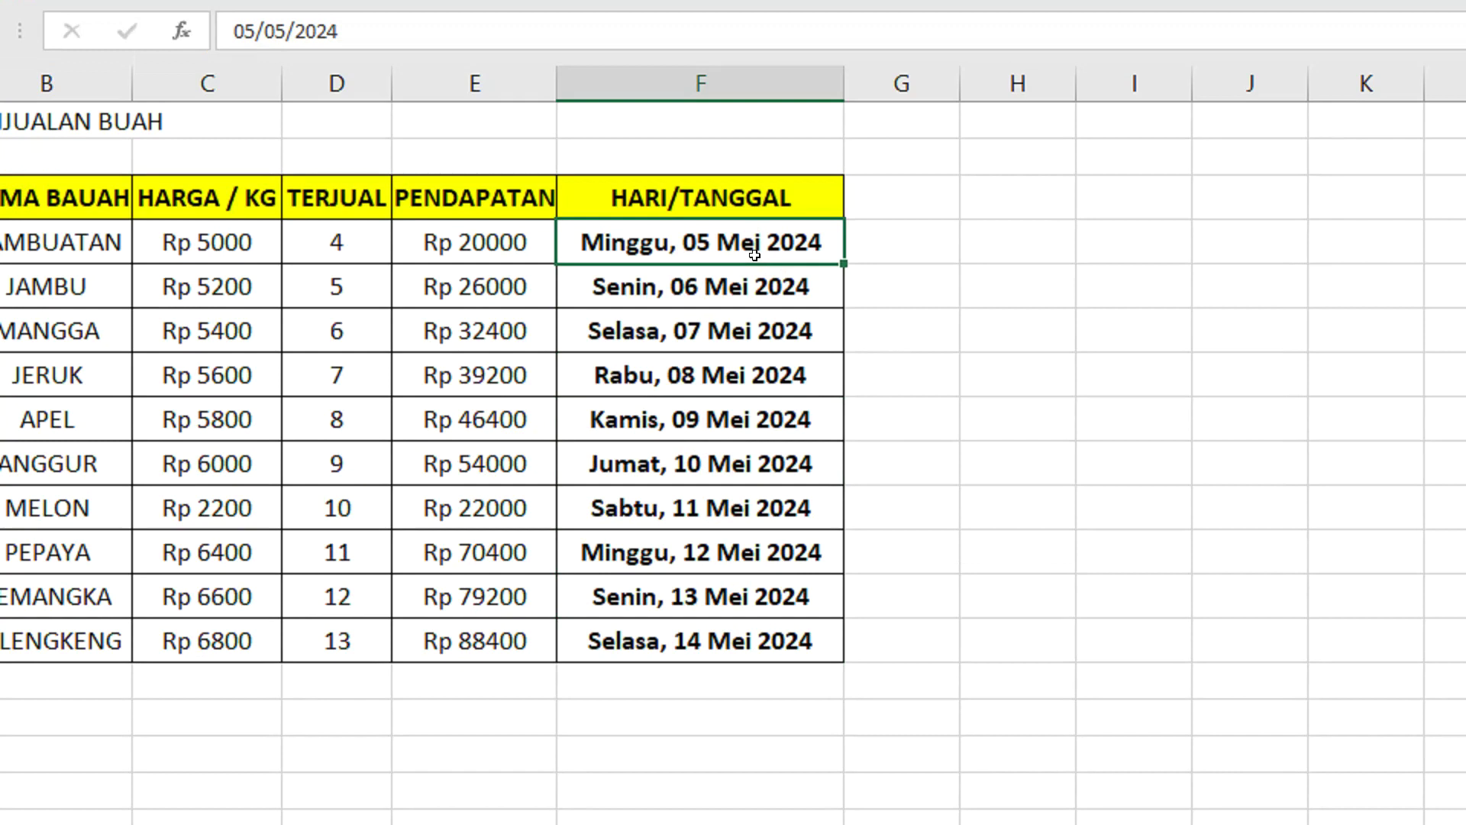
pyautogui.click(691, 506)
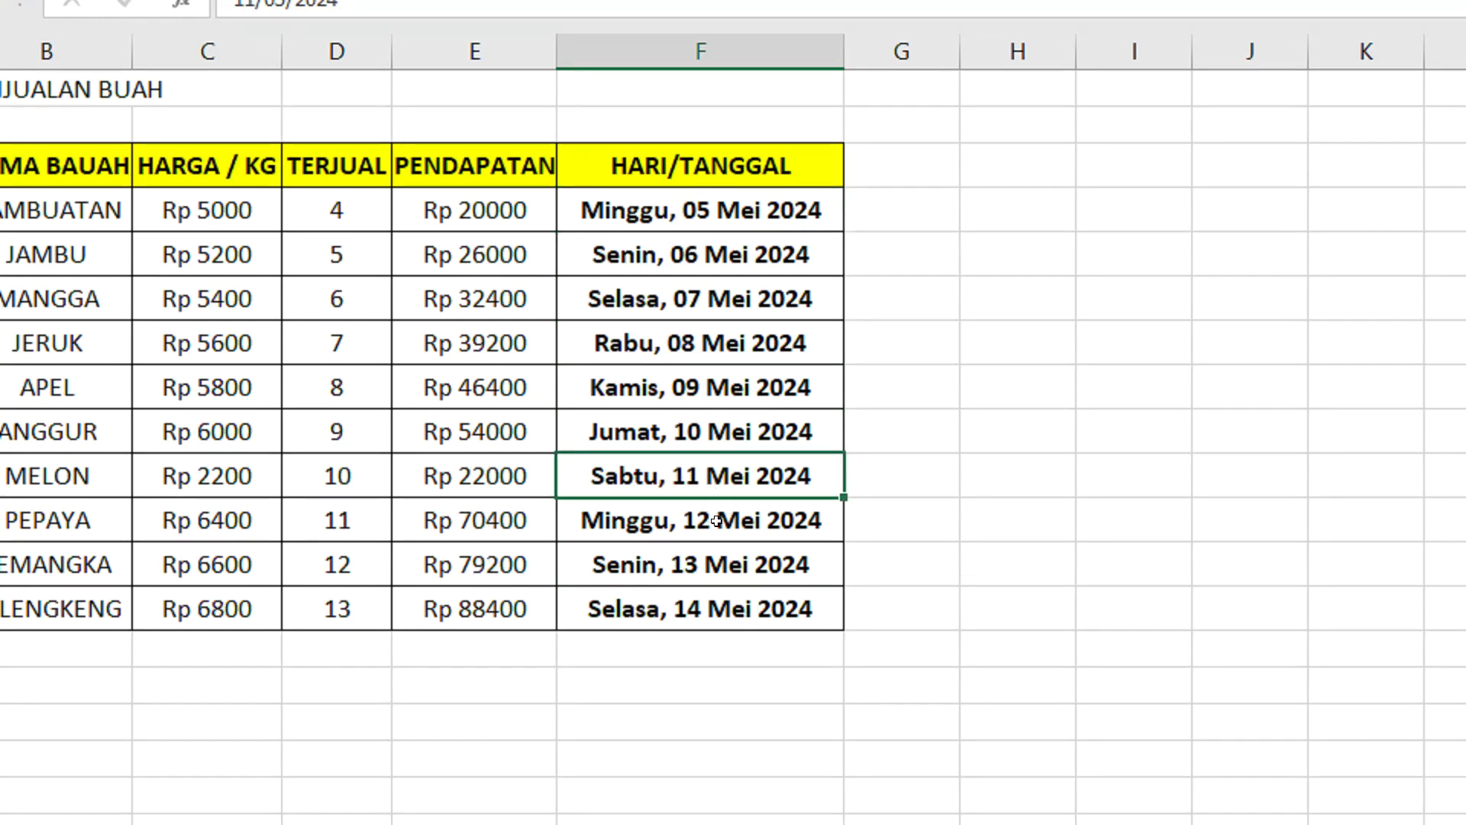
# Retype the MELON row's date as 17/5/2024, then select the Rabu, 08 Mei 2024 cell
pyautogui.write('17')
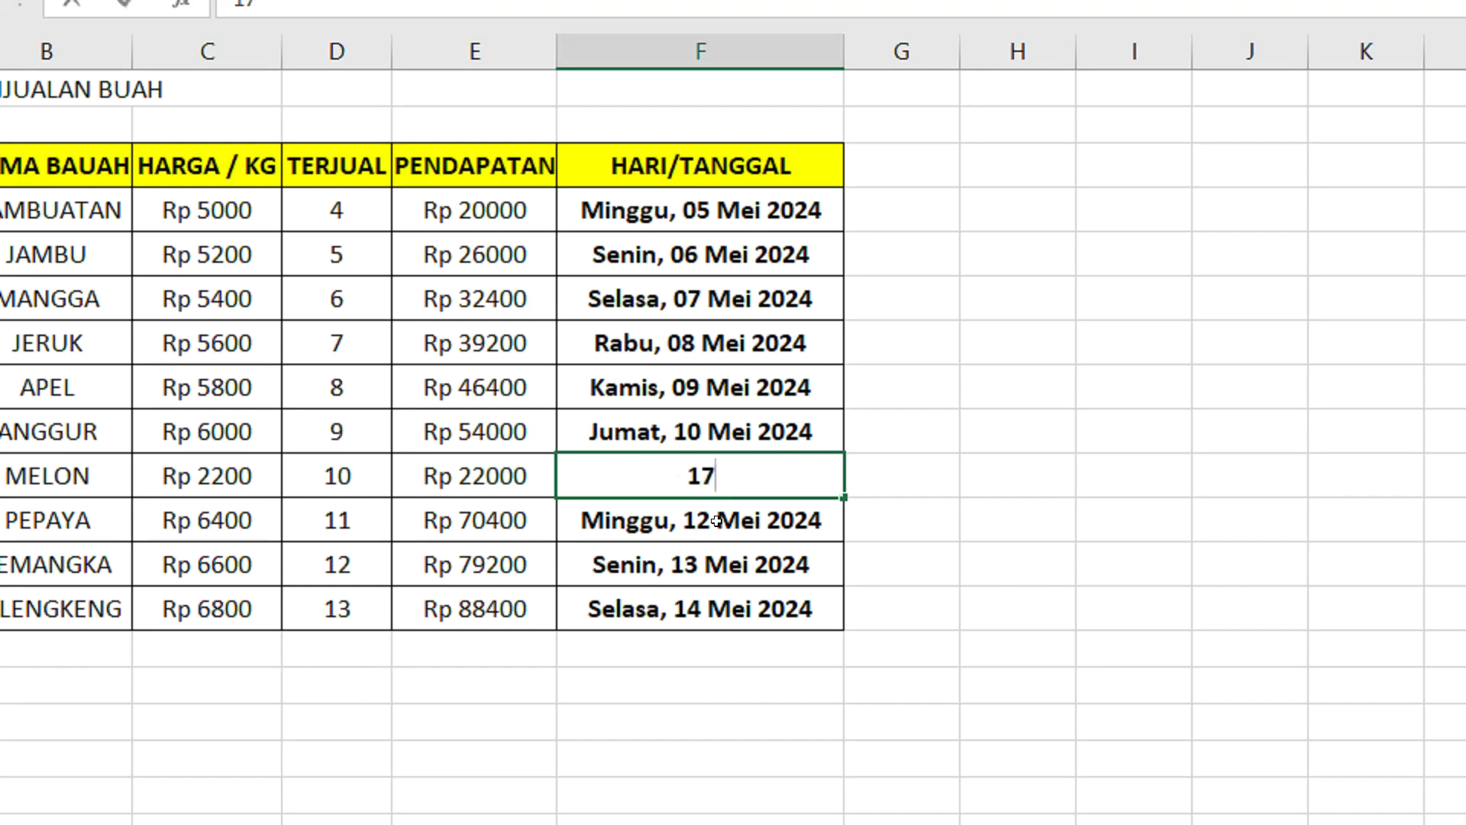
pyautogui.write('/5')
pyautogui.write('/2024')
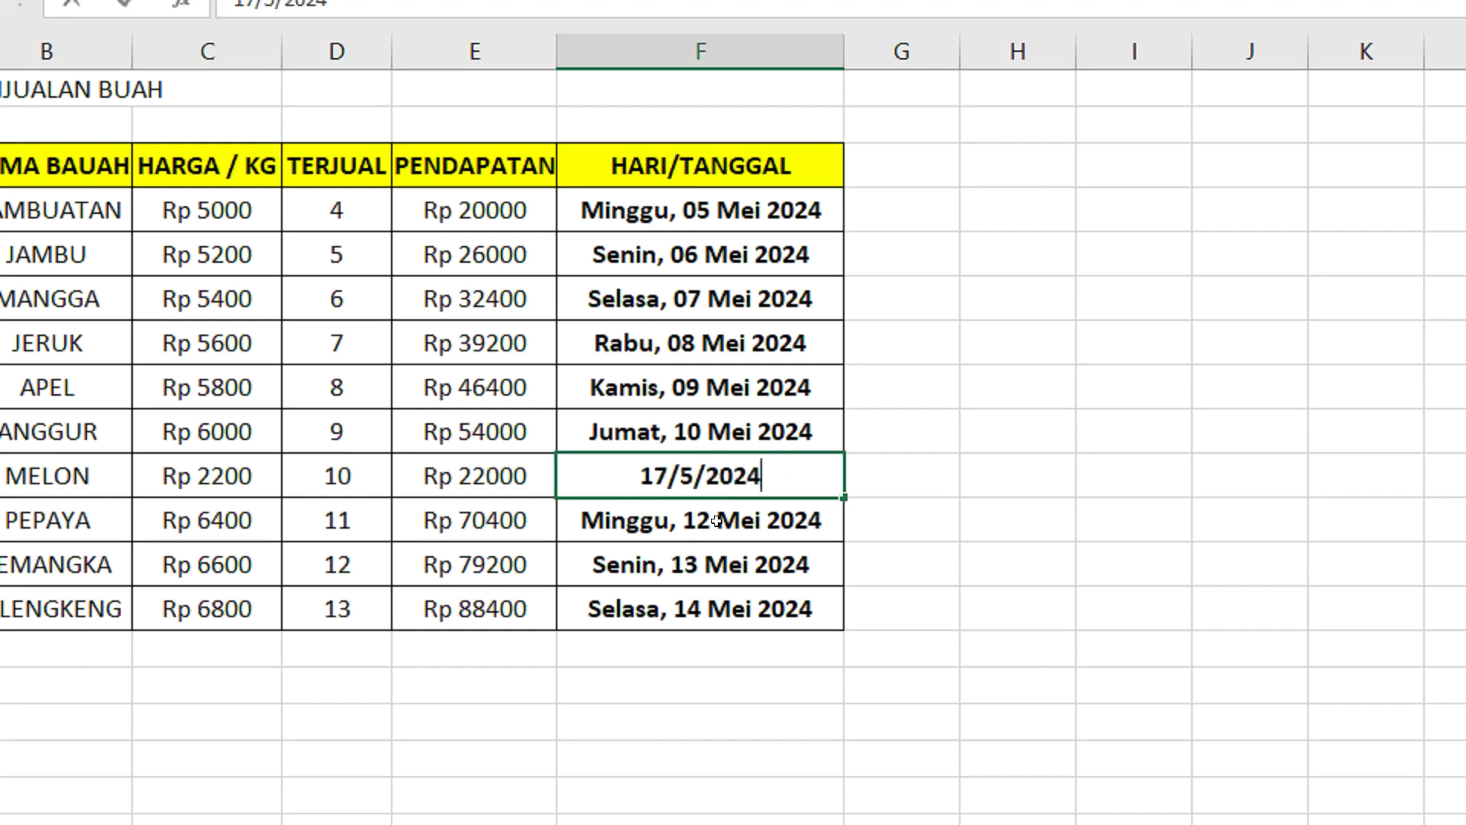
pyautogui.press('Return')
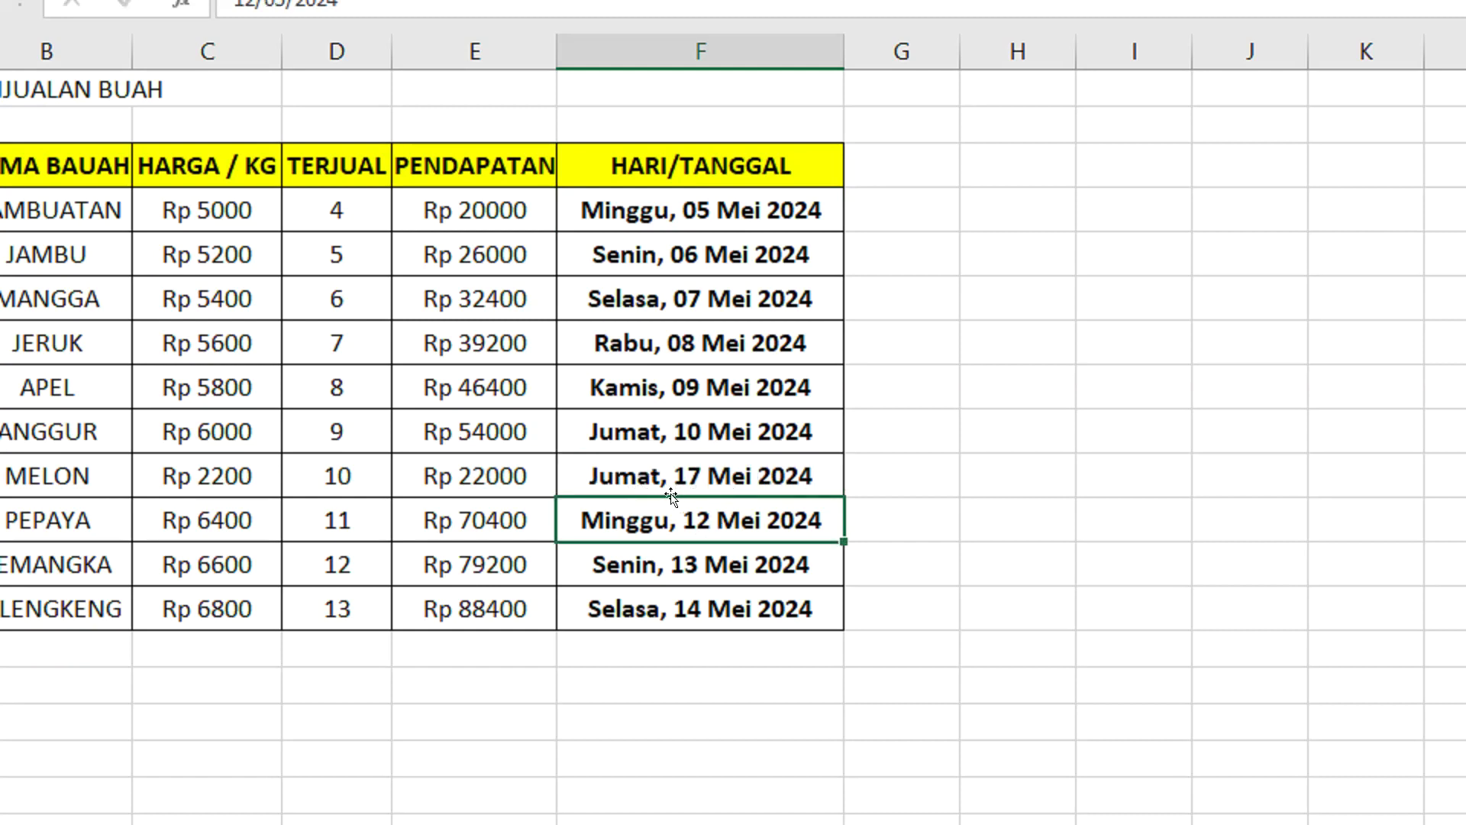
pyautogui.click(675, 341)
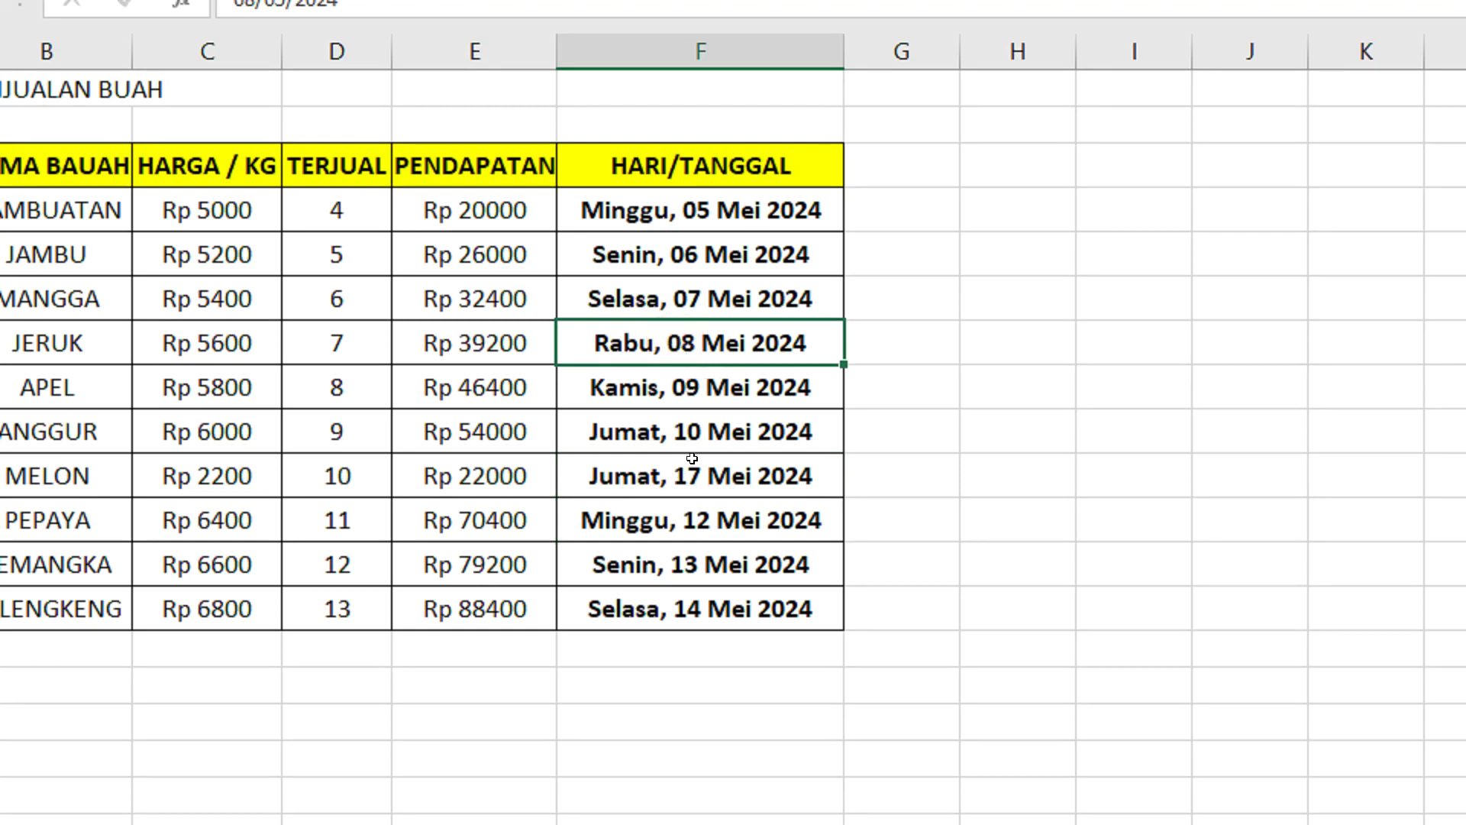
# Enter 21/5/2024 for the JERUK row so it shows Selasa, 21 Mei 2024
pyautogui.write('21/')
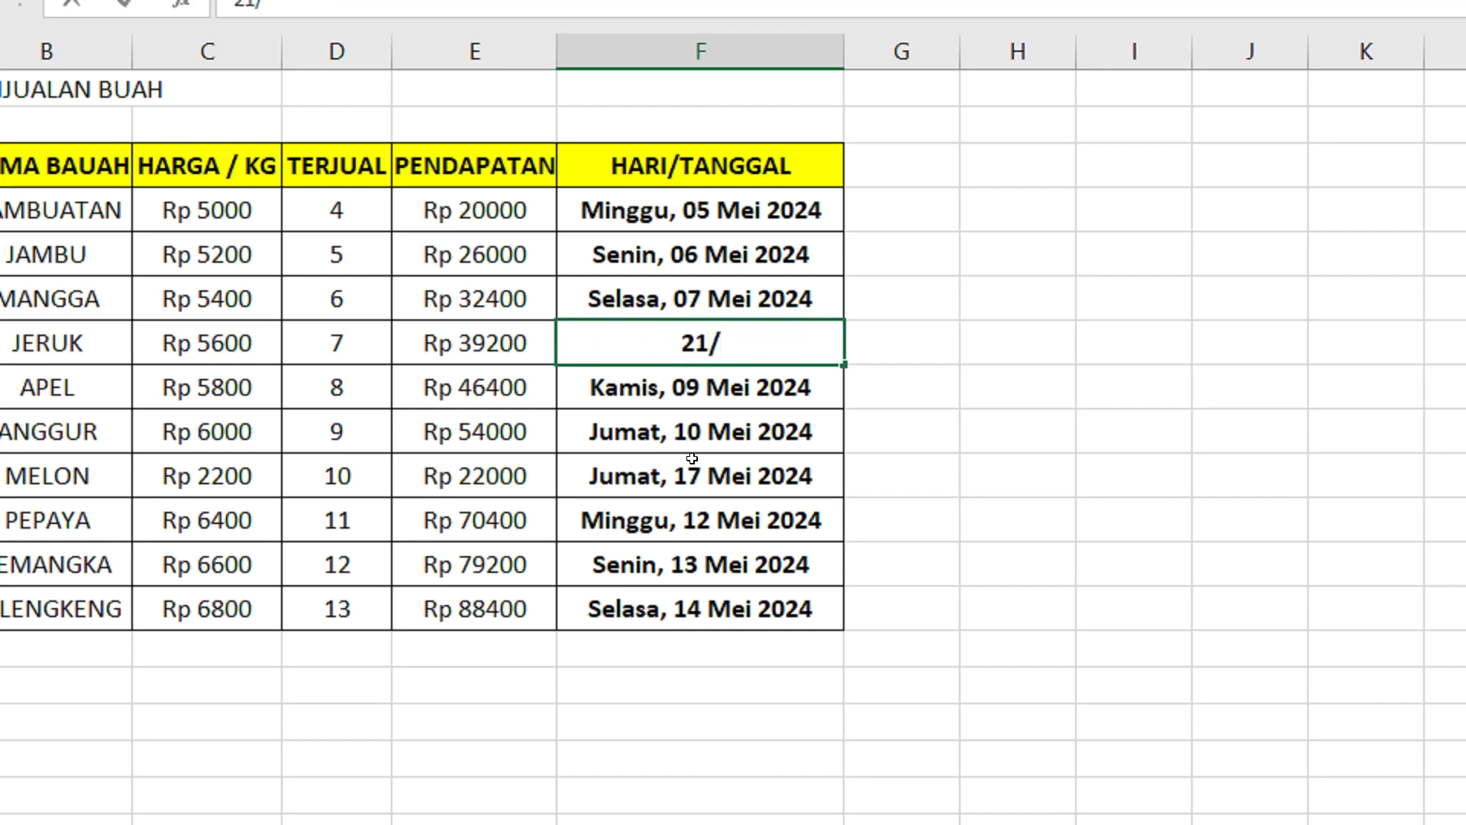
pyautogui.write('5/')
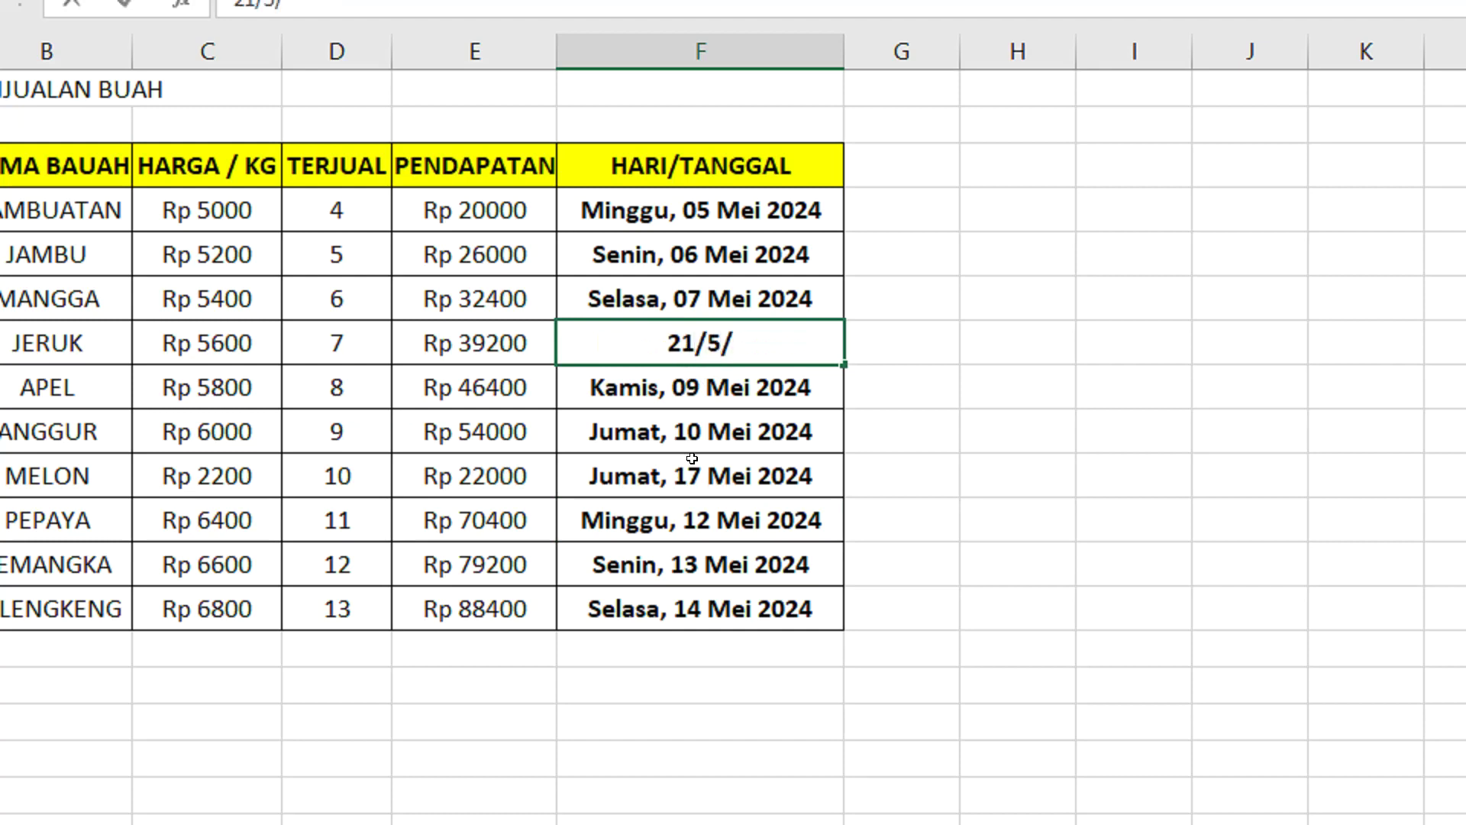
pyautogui.write('2024')
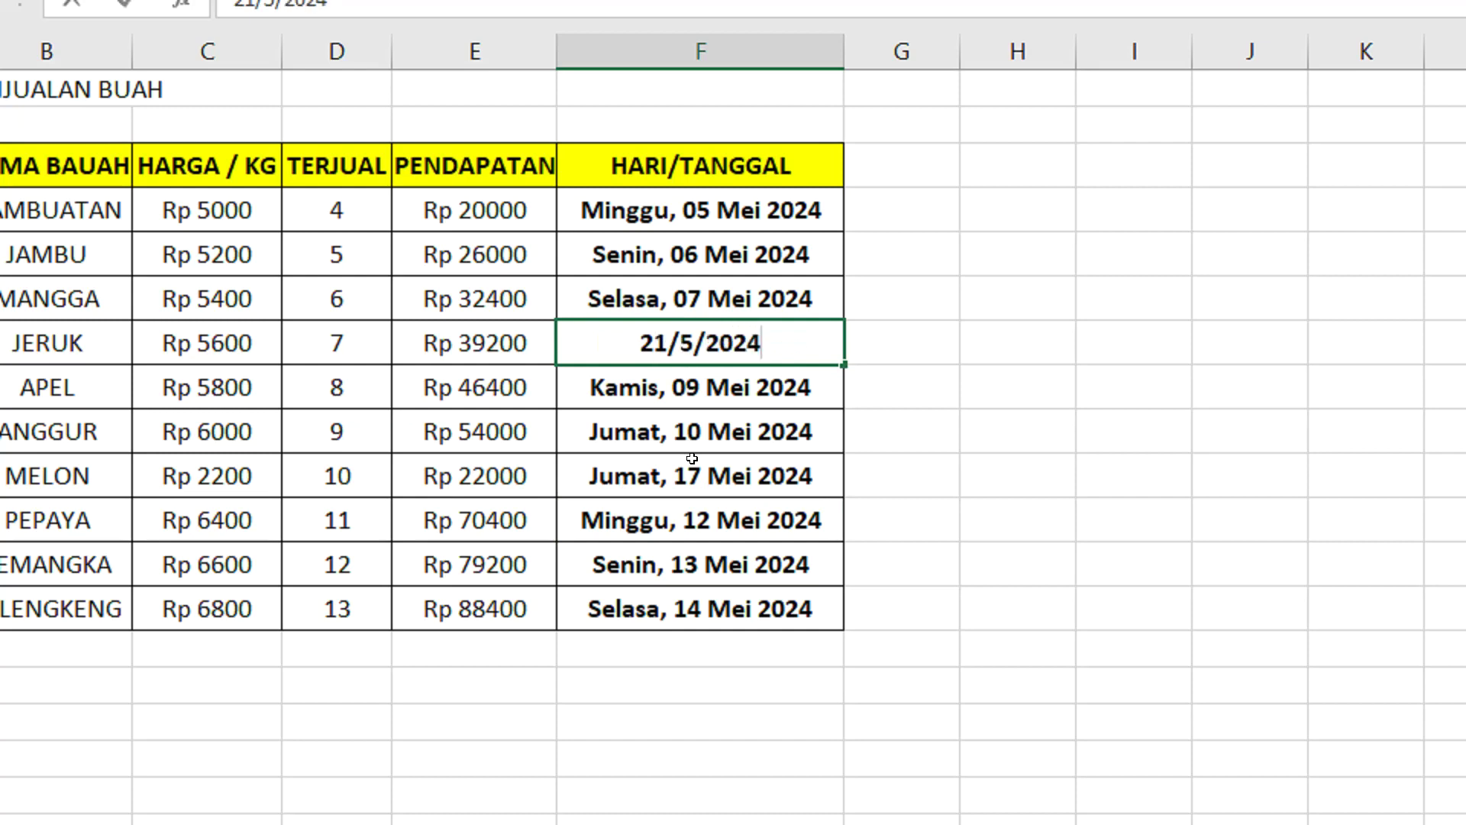
pyautogui.press('Return')
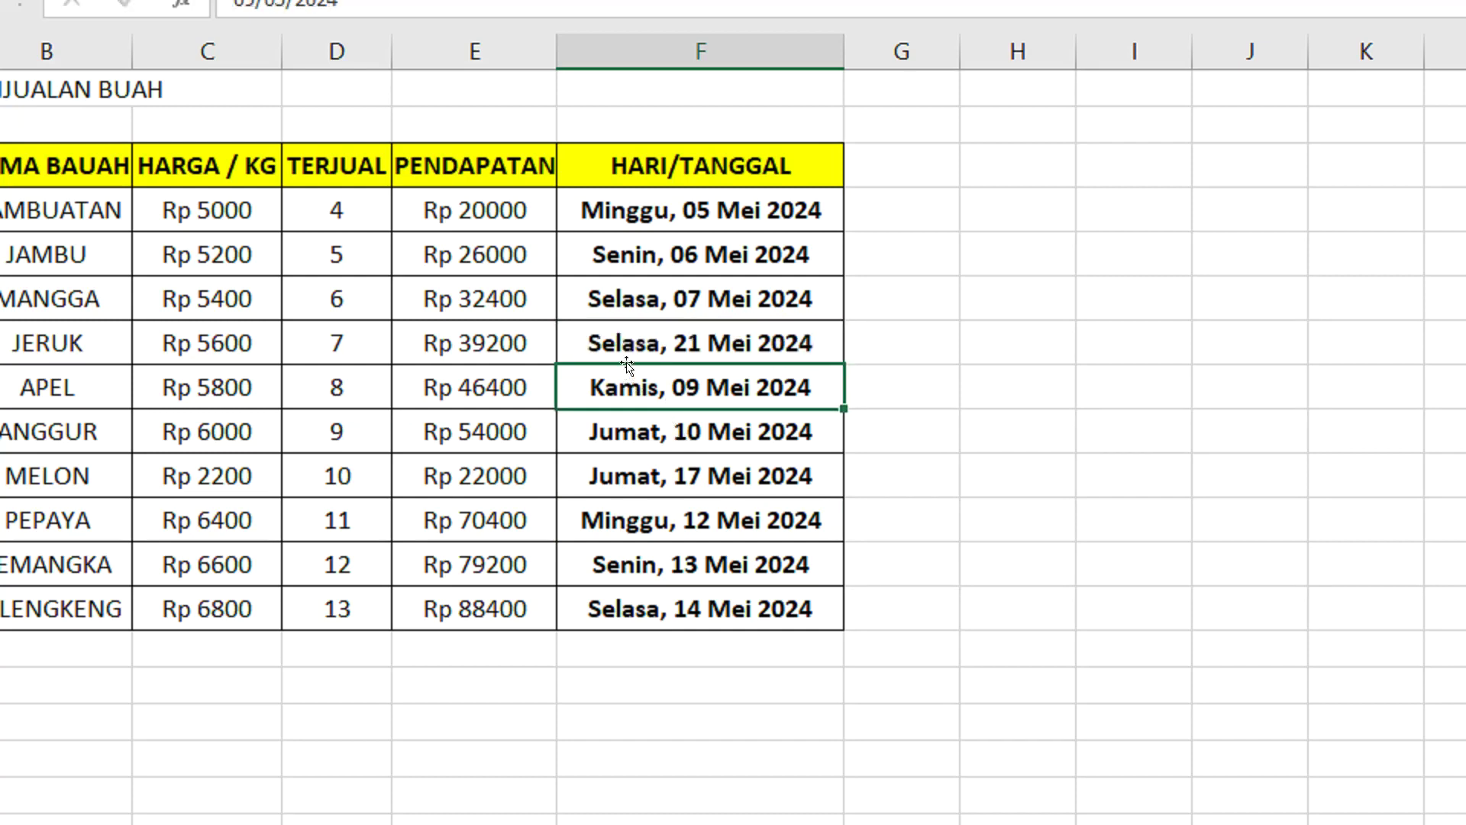